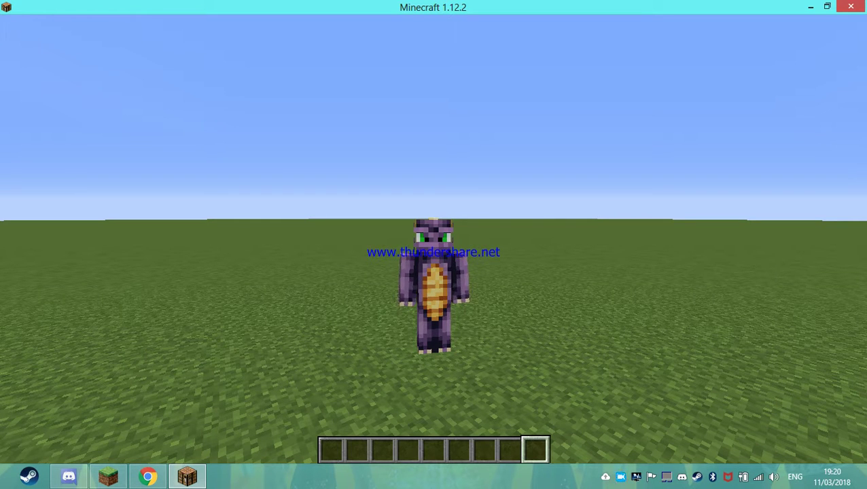
Step: Switch to first-person view, examine the command block row and diamond-block circuit, and view the command stored in the block beside the comparator
{"action": "key", "text": "F5"}
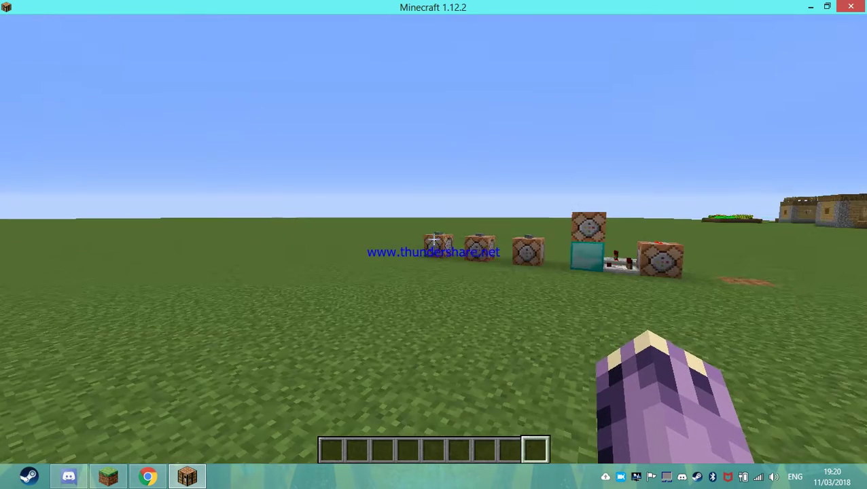
{"action": "key", "text": "w"}
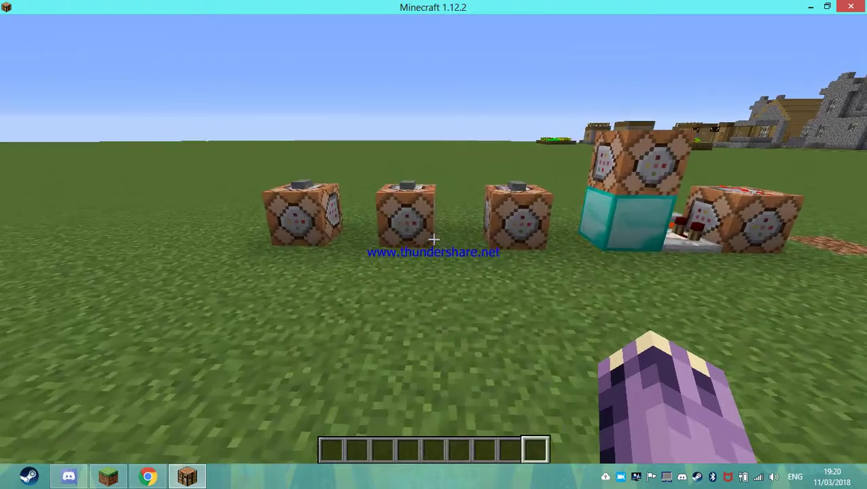
{"action": "key", "text": "w"}
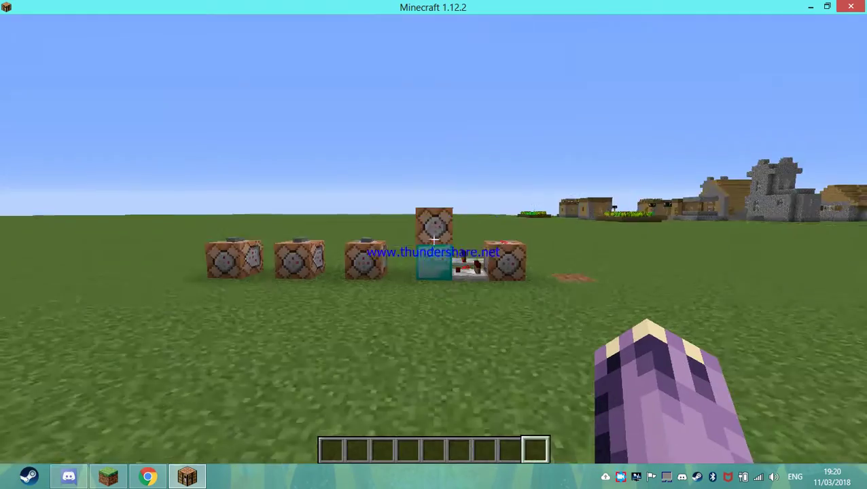
{"action": "key", "text": "w"}
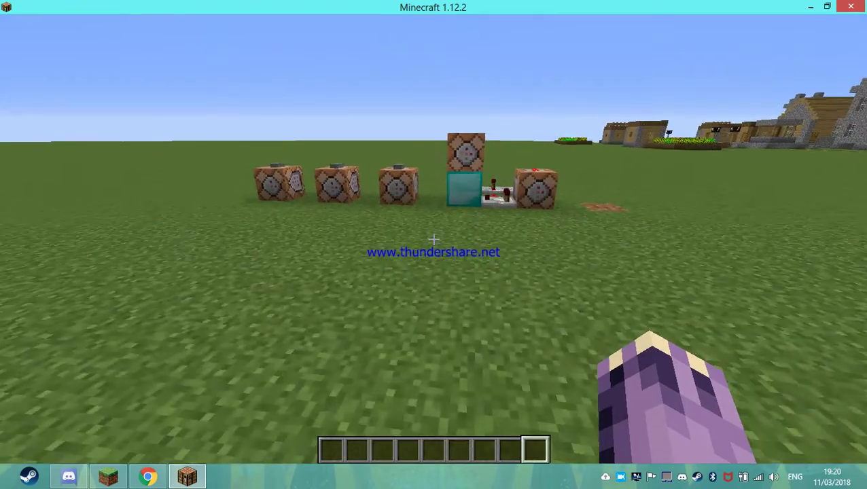
{"action": "key", "text": "w"}
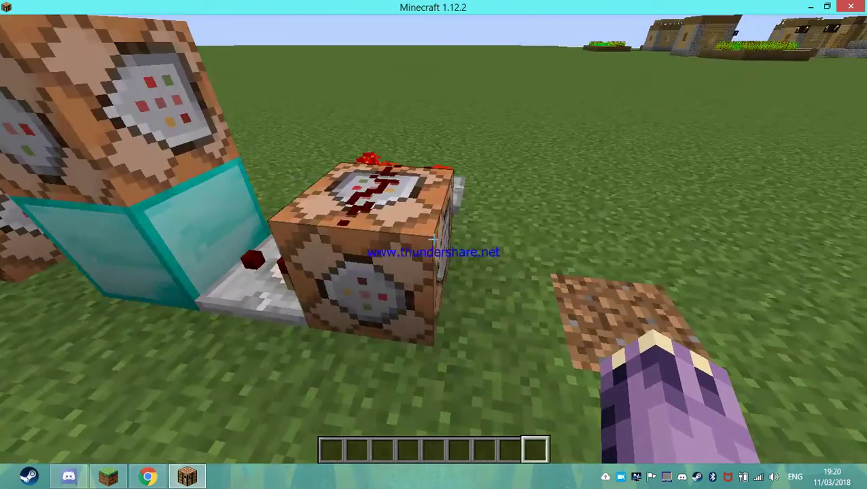
{"action": "key", "text": "w"}
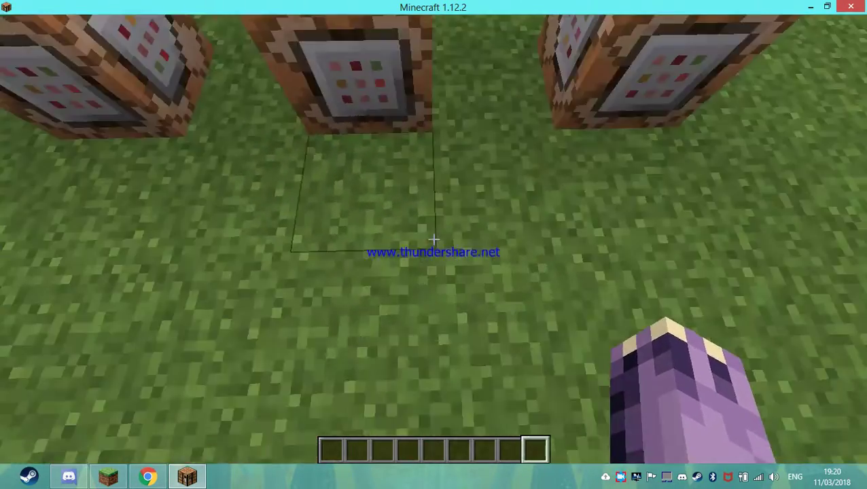
{"action": "key", "text": "w"}
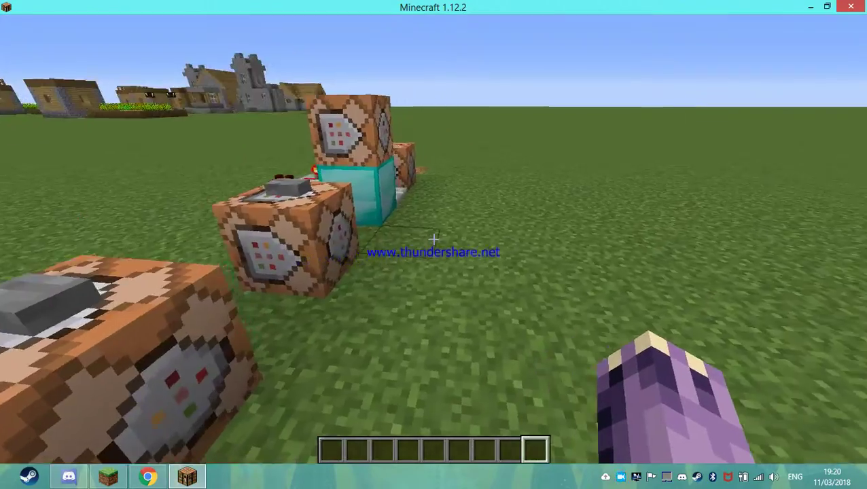
{"action": "key", "text": "w"}
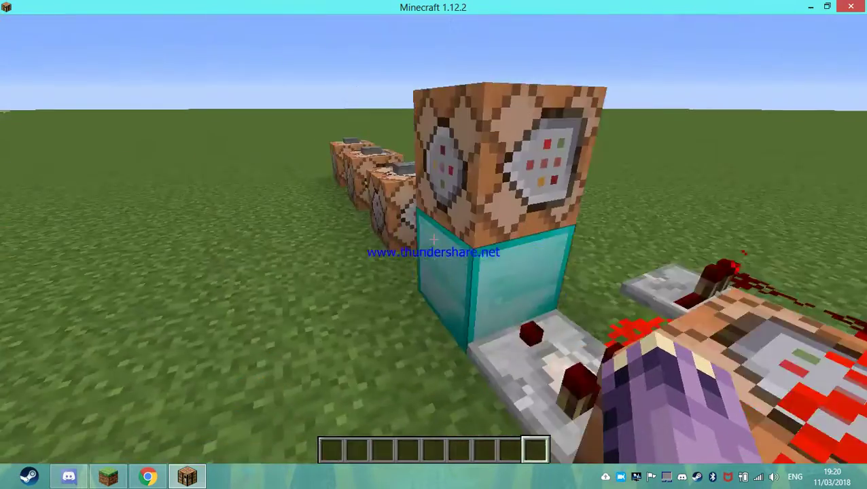
{"action": "key", "text": "a"}
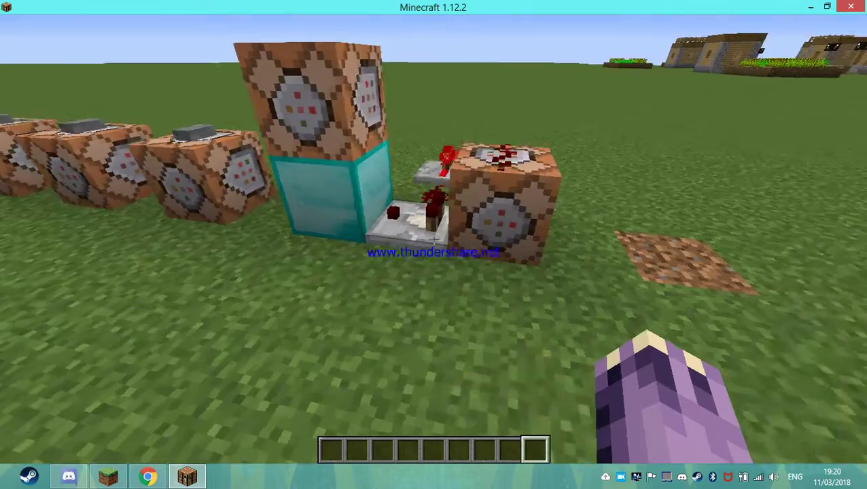
{"action": "right_click", "coordinate": [434, 240]}
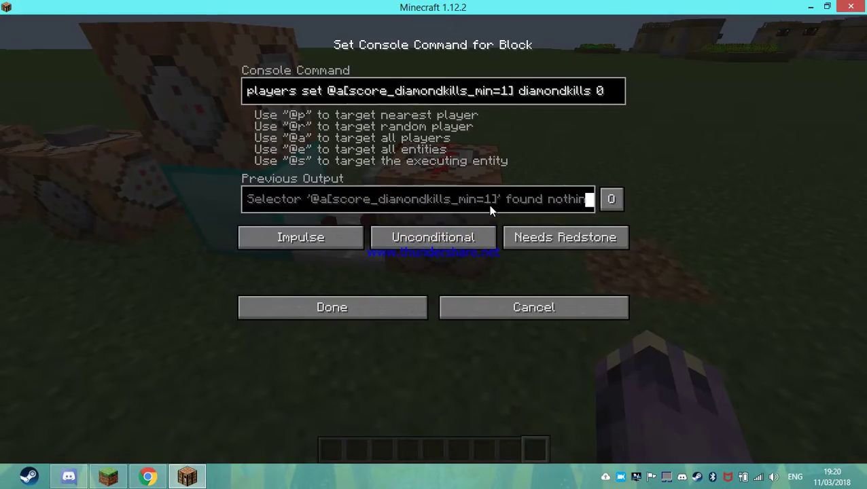
{"action": "key", "text": "Escape"}
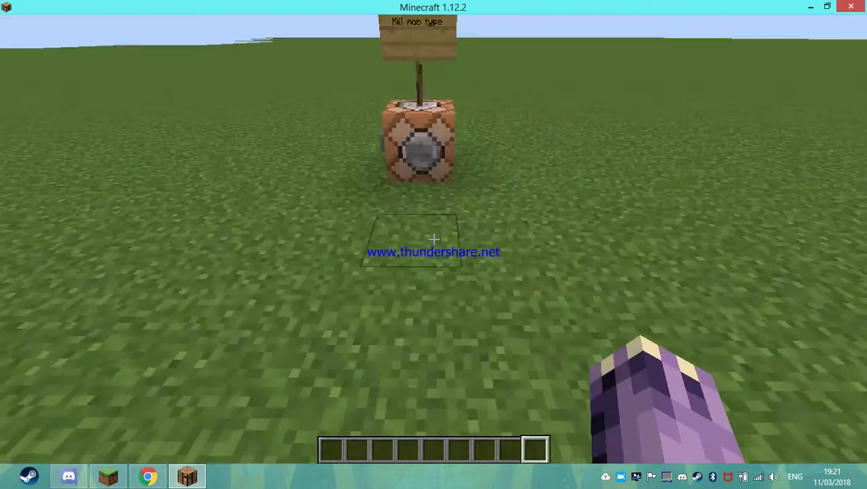
Step: Set the console command of the command block under the "Kill mob type" sign to /kill @e[type=skeleton]
{"action": "key", "text": "w"}
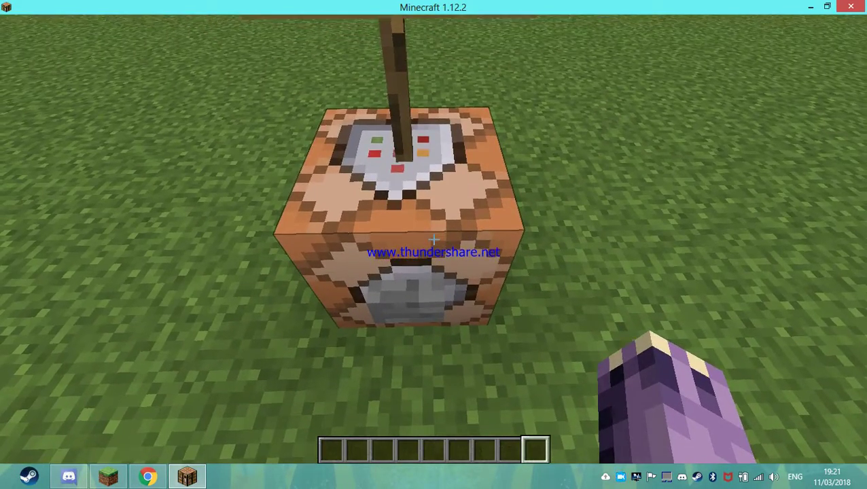
{"action": "right_click", "coordinate": [434, 239]}
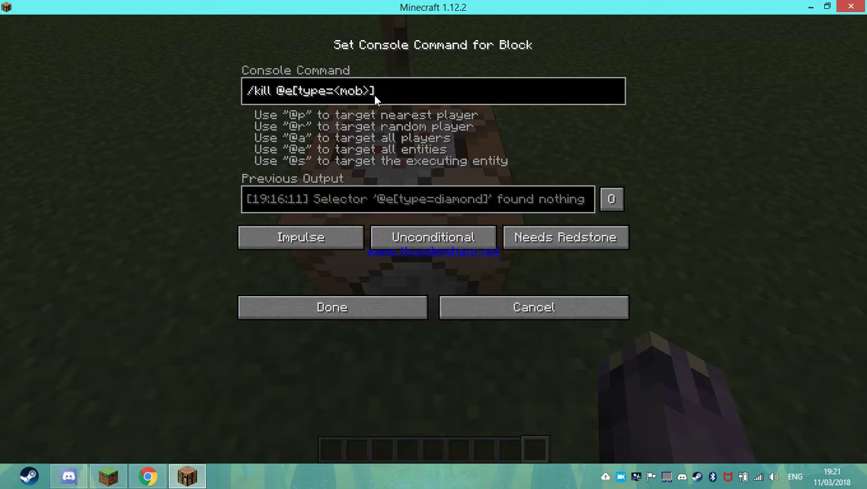
{"action": "key", "text": "BackSpace"}
{"action": "key", "text": "BackSpace"}
{"action": "key", "text": "BackSpace"}
{"action": "type", "text": "s]k"}
{"action": "key", "text": "BackSpace"}
{"action": "left_click", "coordinate": [372, 314]}
Step: Set the world time to night with the command /time set night
{"action": "key", "text": "e"}
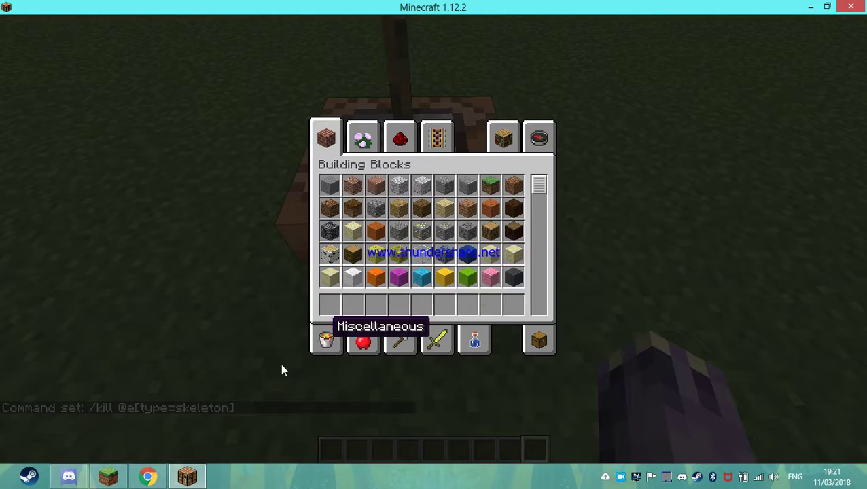
{"action": "type", "text": "e/t"}
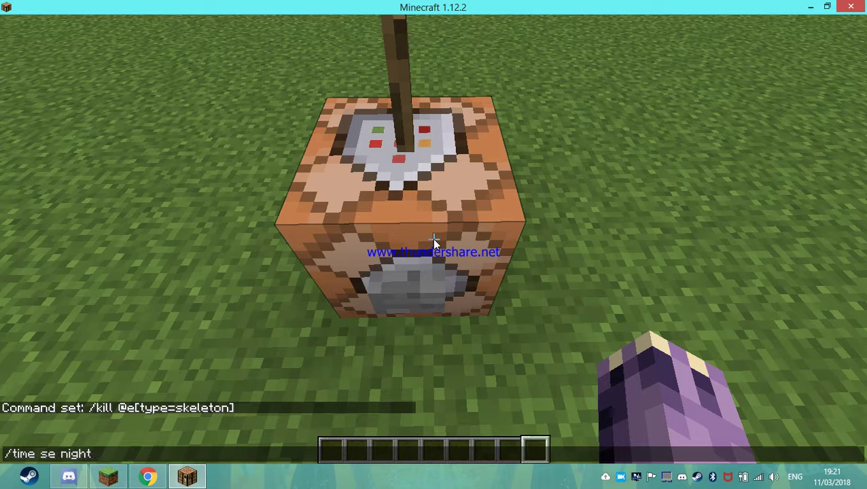
{"action": "type", "text": "ime set night"}
{"action": "key", "text": "Return"}
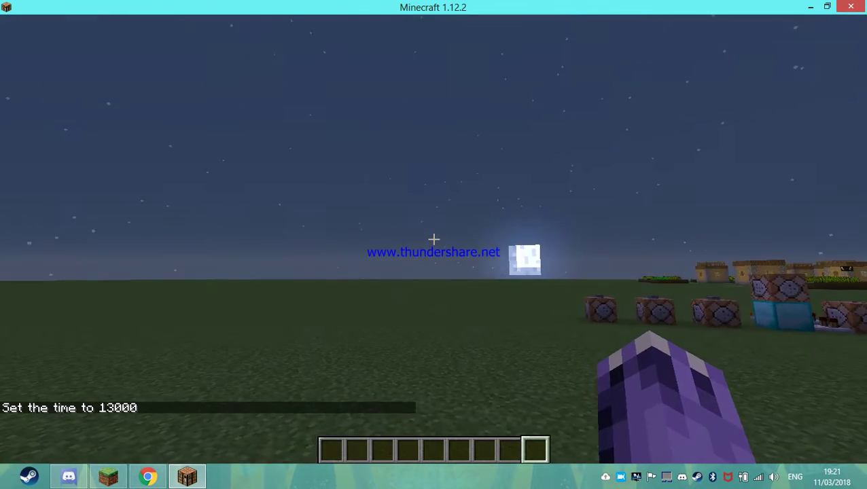
{"action": "key", "text": "e"}
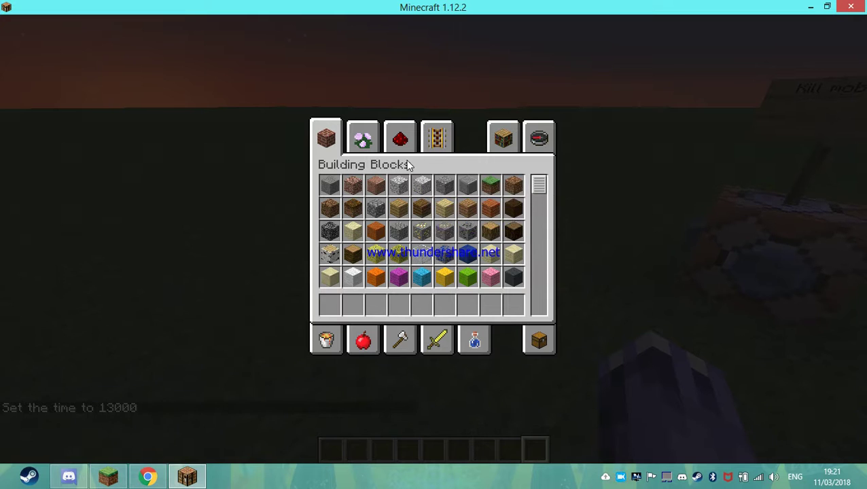
{"action": "left_click", "coordinate": [441, 343]}
{"action": "left_click", "coordinate": [333, 340]}
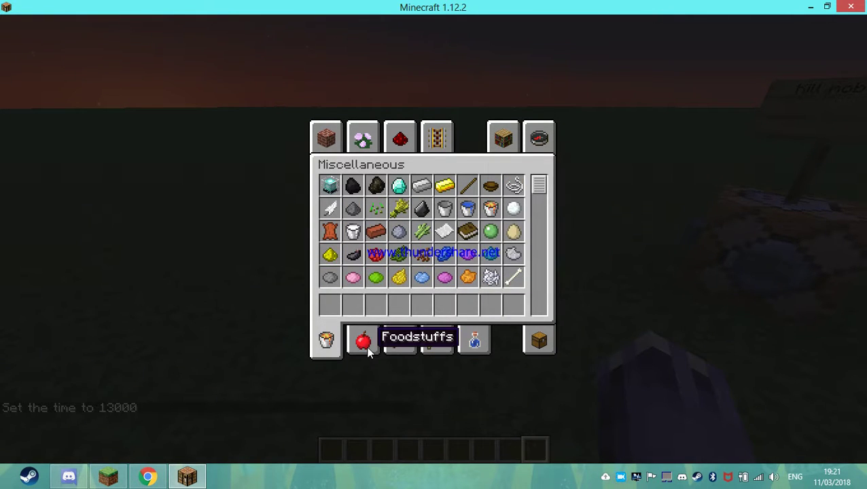
{"action": "key", "text": "e"}
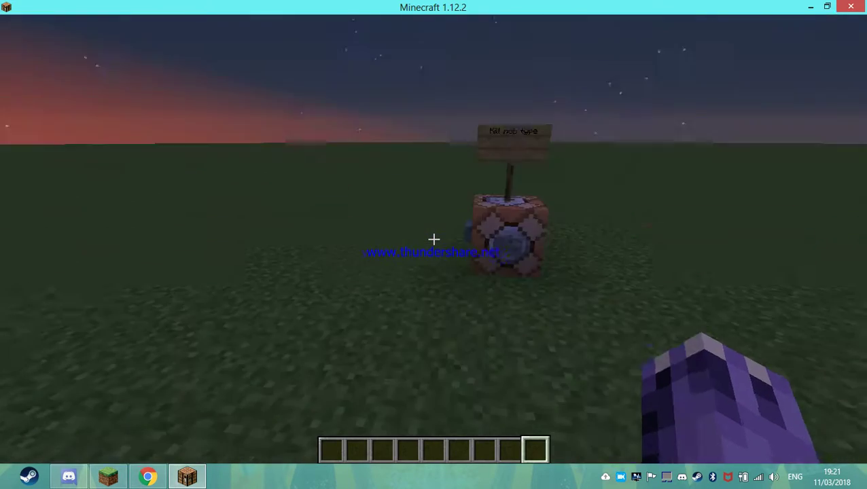
Step: Break one of the stone buttons on the side of the "Kill mob type" command block
{"action": "key", "text": "w"}
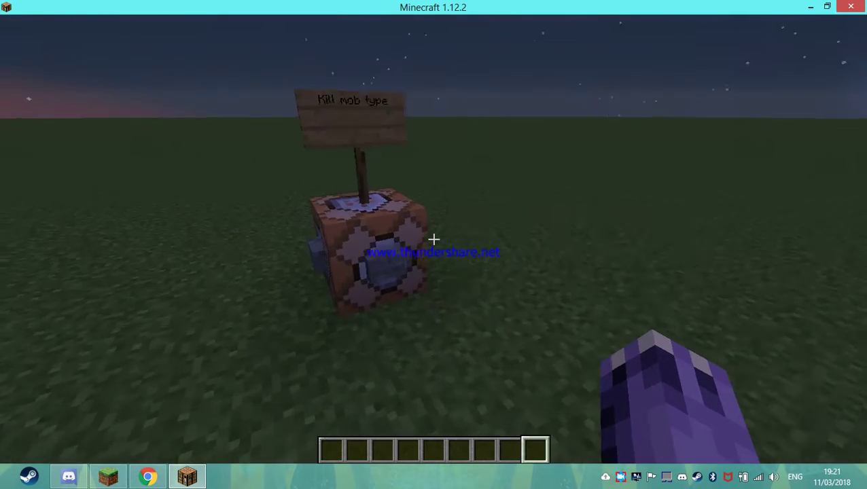
{"action": "left_click", "coordinate": [433, 239]}
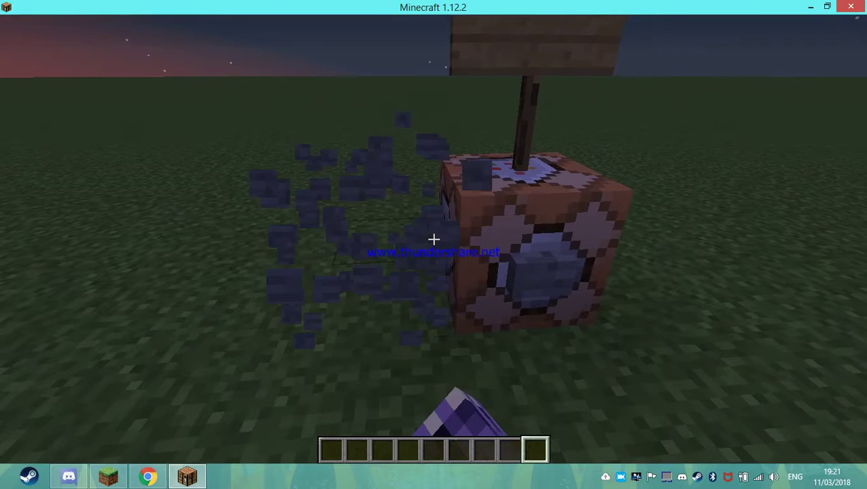
Step: Put a Spawn Skeleton egg from the Miscellaneous items into the first hotbar slot
{"action": "key", "text": "e"}
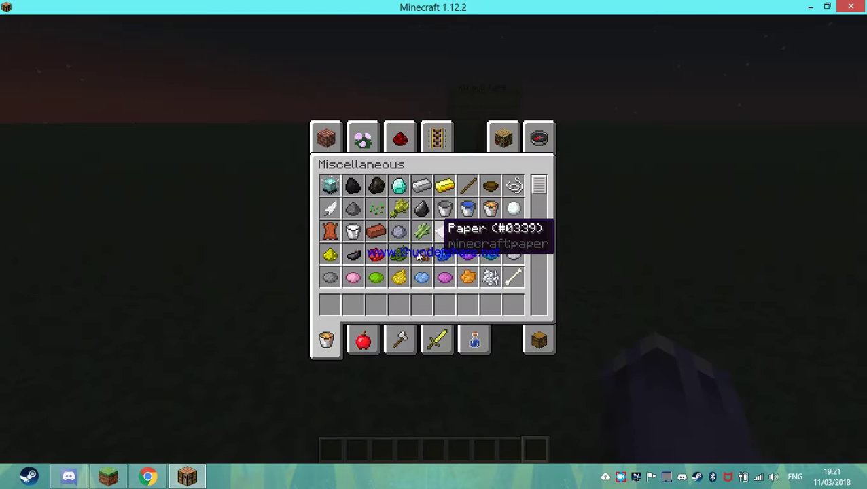
{"action": "scroll", "coordinate": [376, 295], "scroll_direction": "down", "scroll_amount": 3}
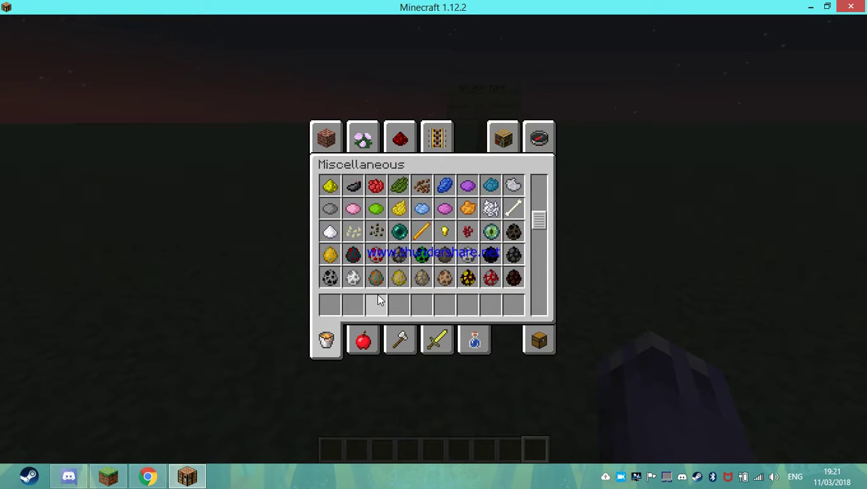
{"action": "scroll", "coordinate": [379, 301], "scroll_direction": "down", "scroll_amount": 1}
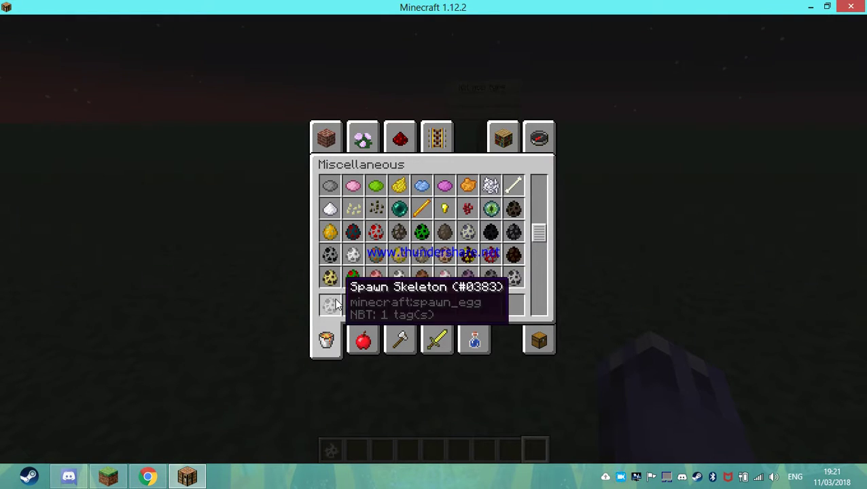
{"action": "key", "text": "e"}
Step: Spawn a crowd of skeletons on the grass around the "Kill mob type" command block using the spawn egg
{"action": "key", "text": "1"}
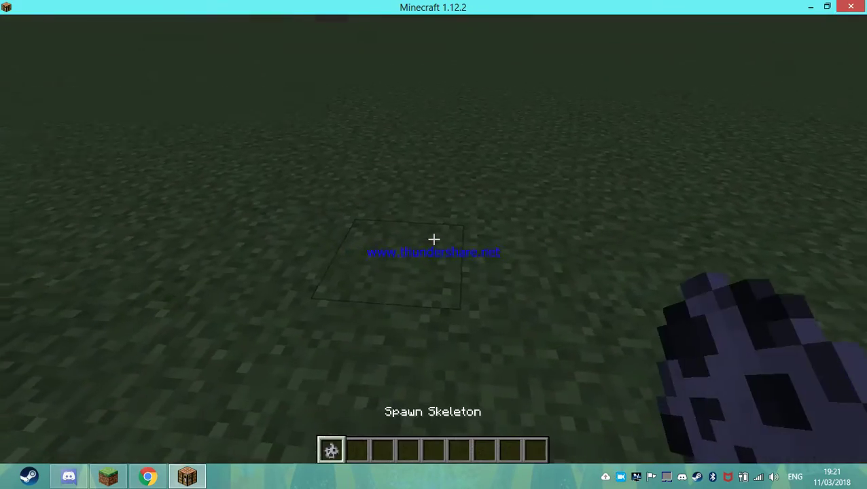
{"action": "right_click", "coordinate": [434, 239]}
{"action": "right_click", "coordinate": [434, 239]}
{"action": "right_click", "coordinate": [433, 239]}
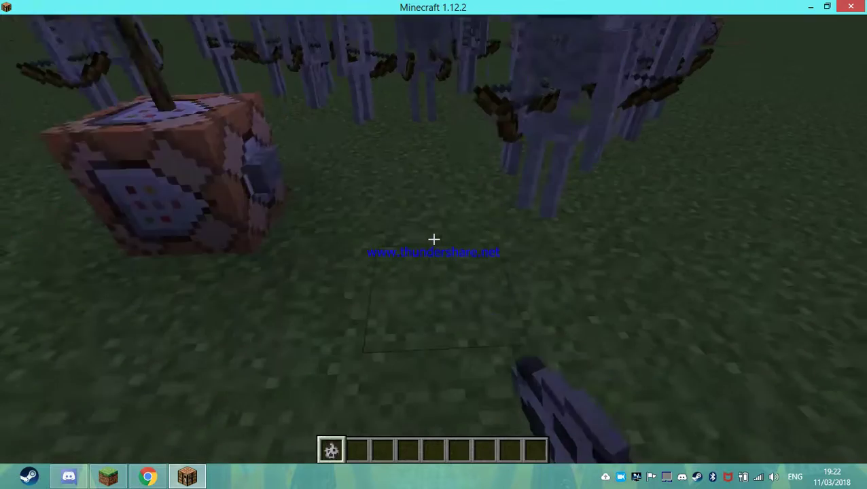
Step: Trigger the "Kill mob type" command block with its remaining button, using an empty hand, to kill all skeletons
{"action": "key", "text": "2"}
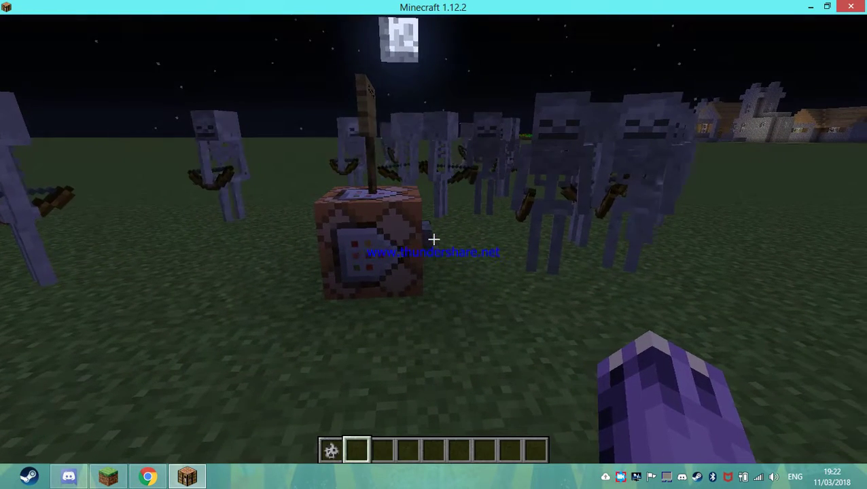
{"action": "right_click", "coordinate": [434, 239]}
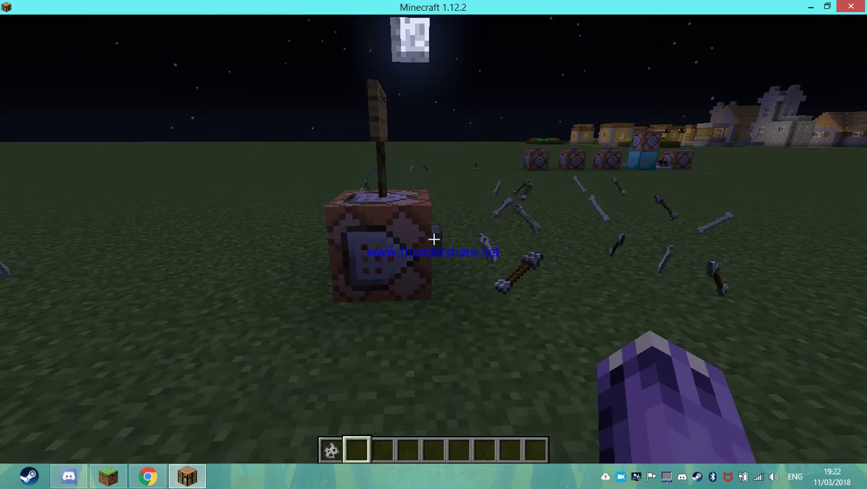
Step: Collect the arrows and bones dropped across the grass between the sign and the command block row, and switch to an empty hotbar slot
{"action": "key", "text": "w"}
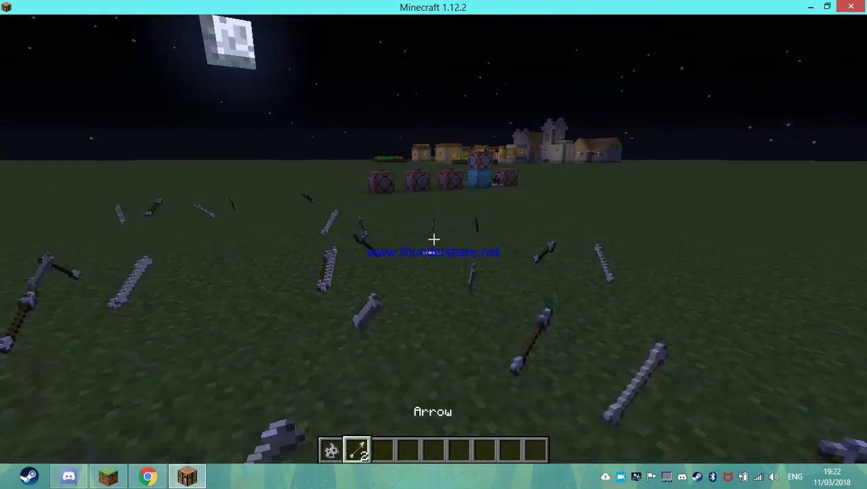
{"action": "key", "text": "w"}
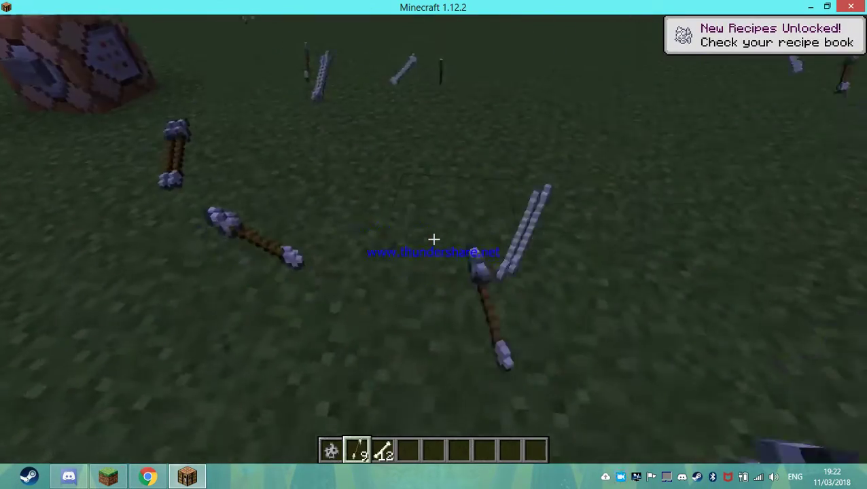
{"action": "key", "text": "w"}
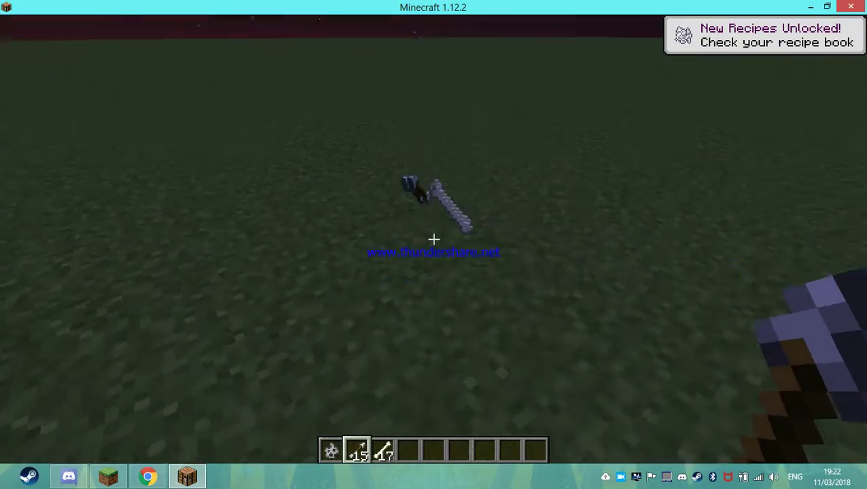
{"action": "scroll", "coordinate": [434, 239], "scroll_direction": "down", "scroll_amount": 2}
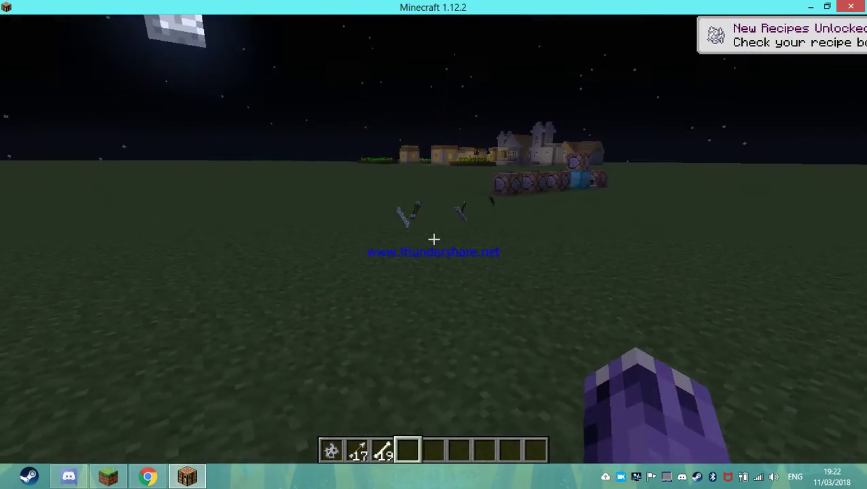
{"action": "key", "text": "w"}
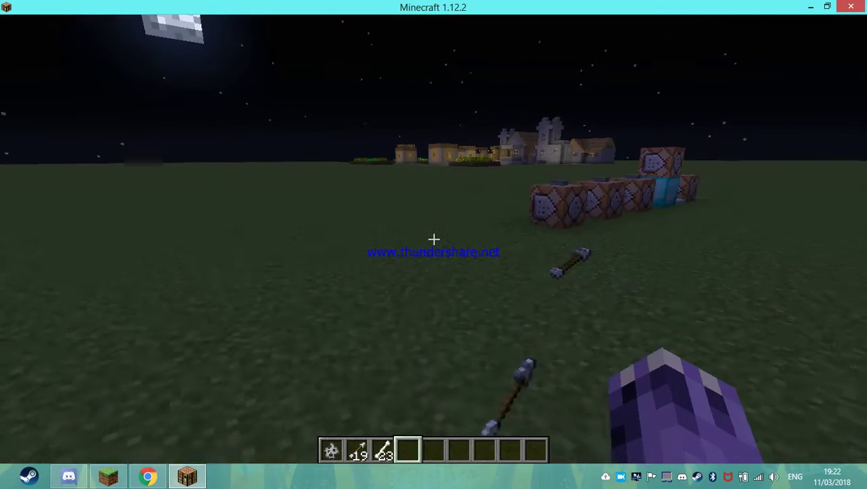
{"action": "key", "text": "w"}
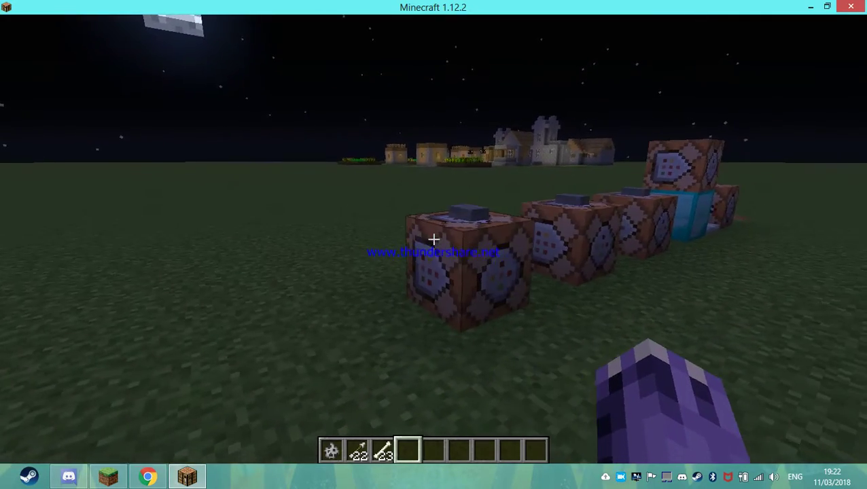
{"action": "key", "text": "w"}
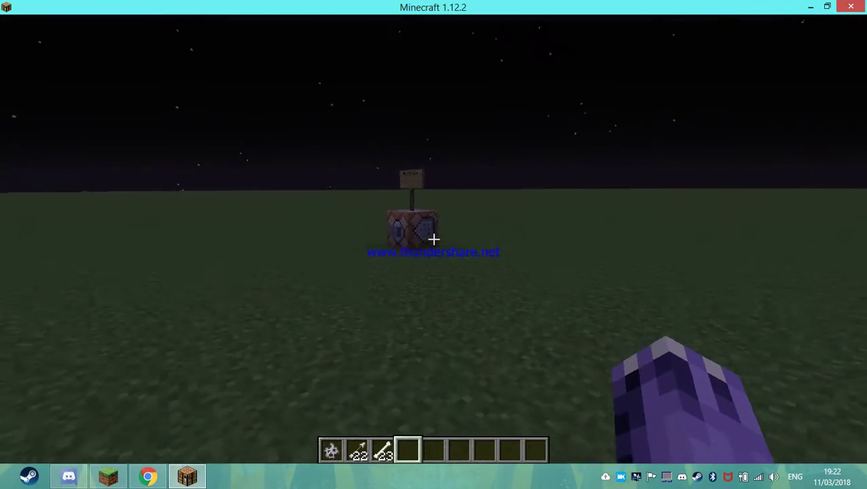
Step: Review the console command of the "Kill mob type" command block and confirm it
{"action": "key", "text": "w"}
{"action": "right_click", "coordinate": [433, 239]}
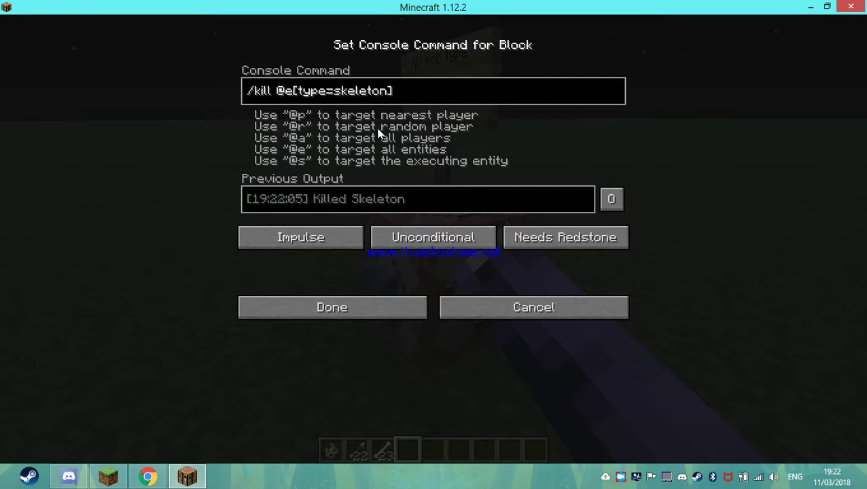
{"action": "left_click", "coordinate": [312, 307]}
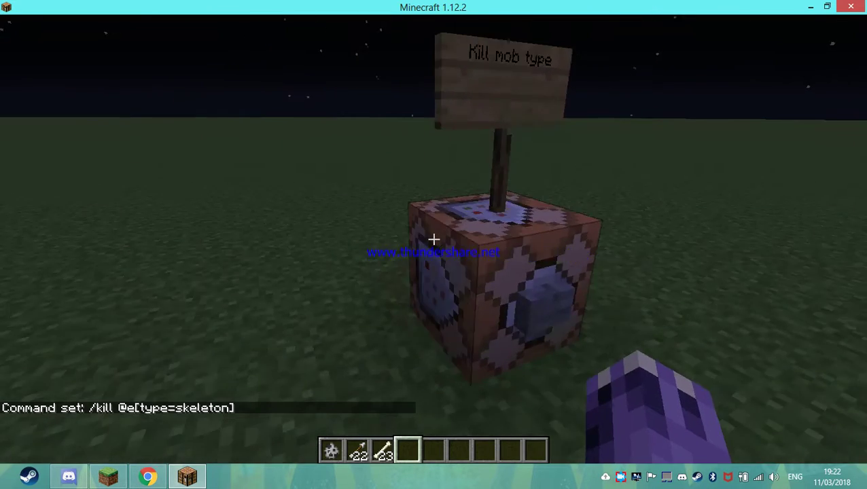
{"action": "right_click", "coordinate": [433, 239]}
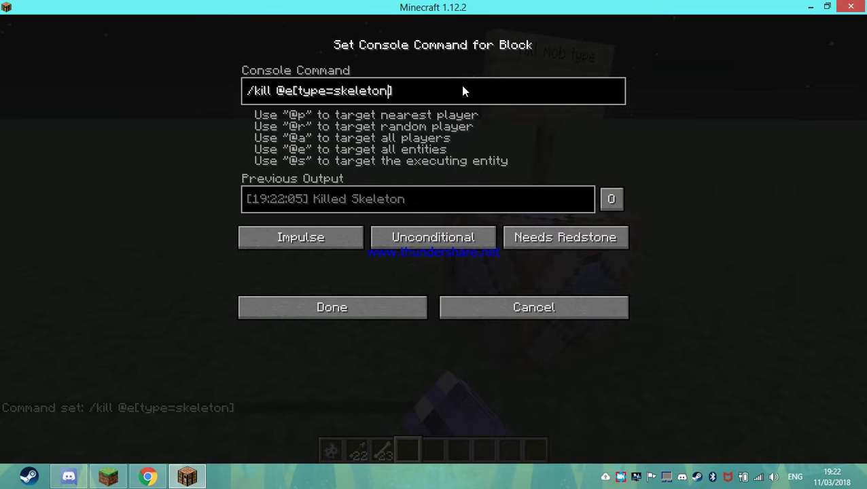
{"action": "key", "text": "BackSpace"}
{"action": "key", "text": "BackSpace"}
{"action": "key", "text": "BackSpace"}
{"action": "key", "text": "BackSpace"}
{"action": "key", "text": "BackSpace"}
{"action": "key", "text": "BackSpace"}
{"action": "key", "text": "BackSpace"}
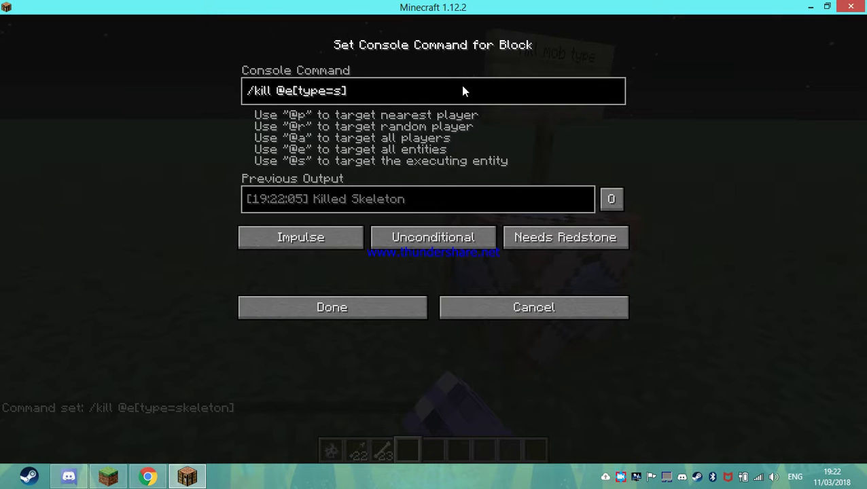
{"action": "key", "text": "BackSpace"}
{"action": "type", "text": "<mob>"}
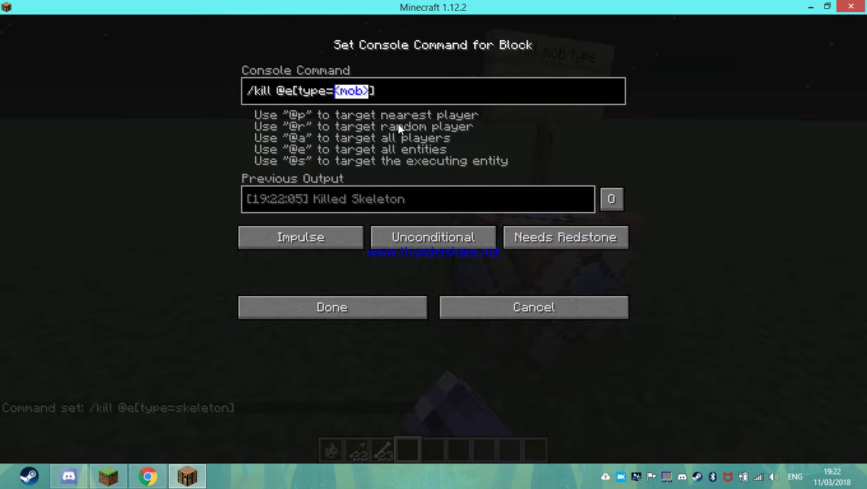
{"action": "key", "text": "Escape"}
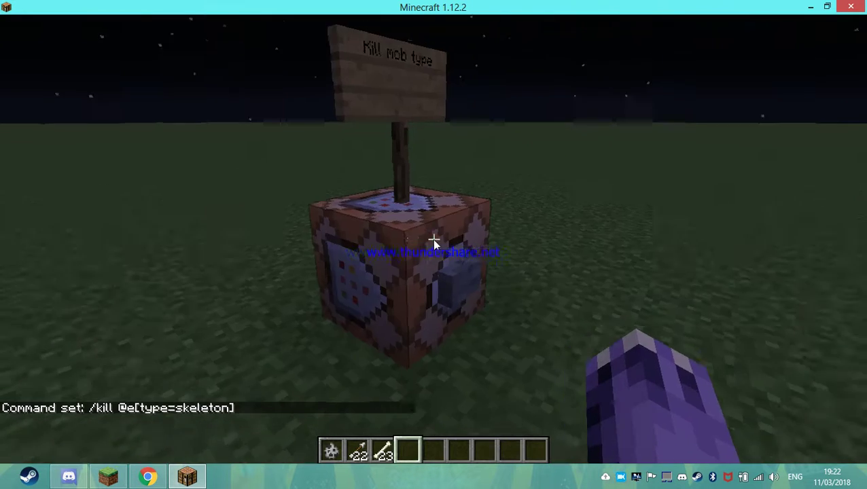
Step: Set the "Kill mob type" block's command to /kill @e[type=<mob>]
{"action": "right_click", "coordinate": [435, 243]}
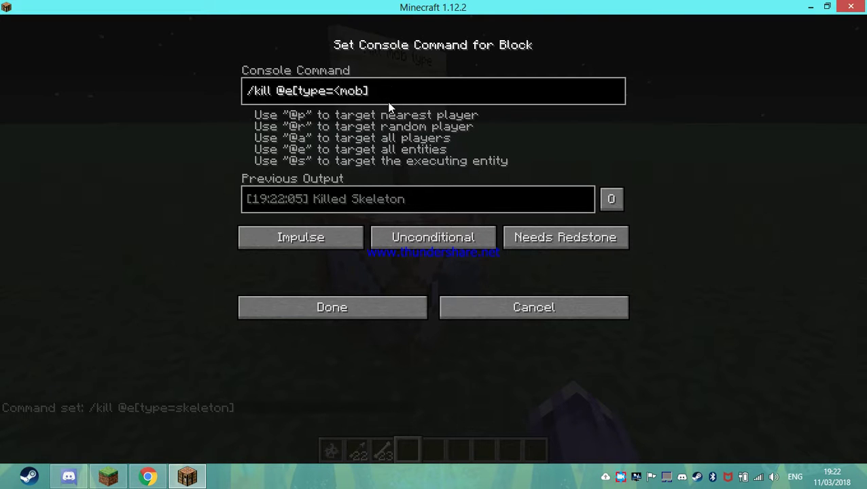
{"action": "key", "text": "Return"}
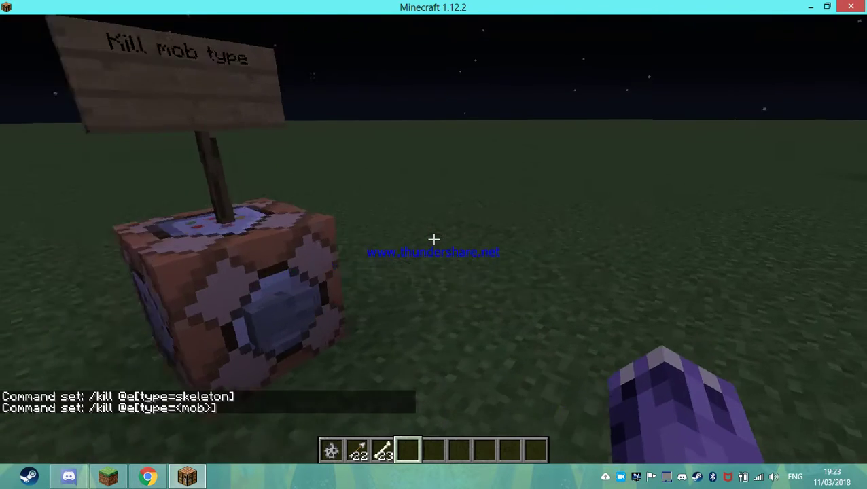
Step: Clear the spawn egg, arrows and bones from the hotbar through the Survival Inventory
{"action": "key", "text": "e"}
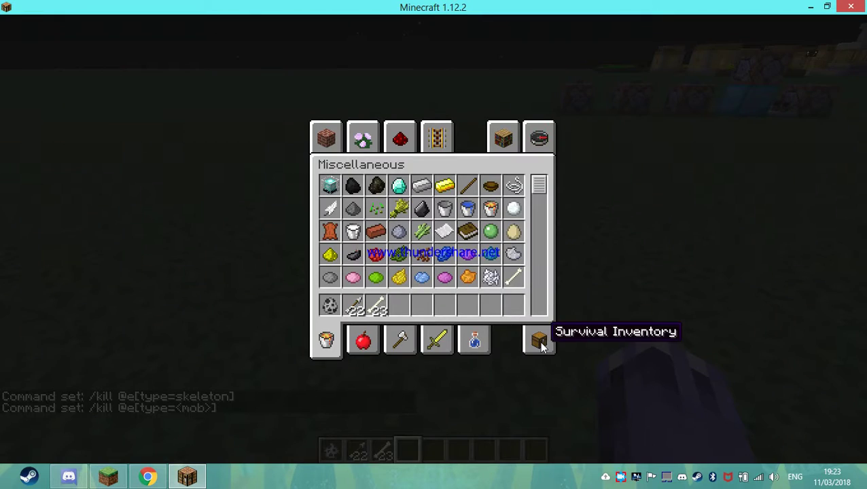
{"action": "left_click", "coordinate": [540, 341]}
{"action": "key", "text": "e"}
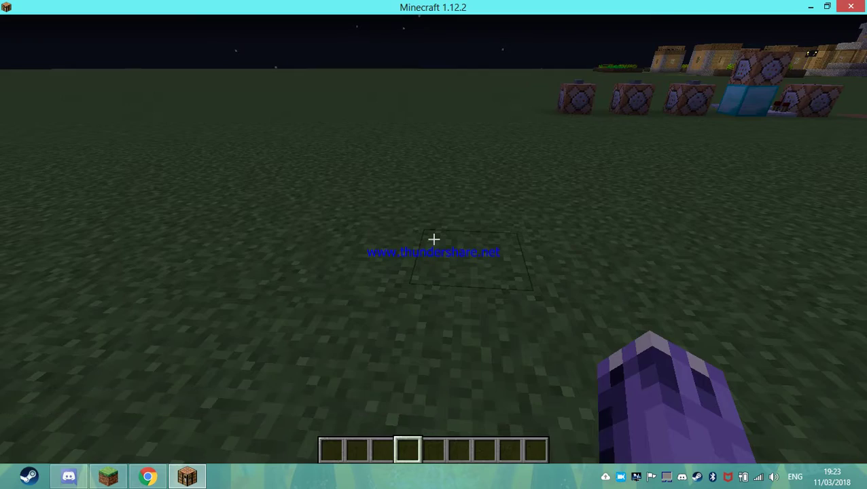
Step: Go from the "Kill mob type" sign to the command block row with the diamond block and redstone circuit
{"action": "key", "text": "w"}
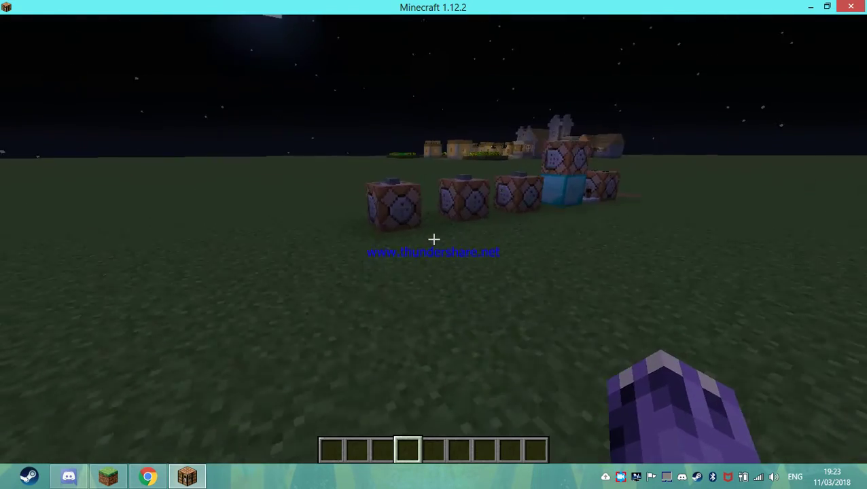
{"action": "key", "text": "w"}
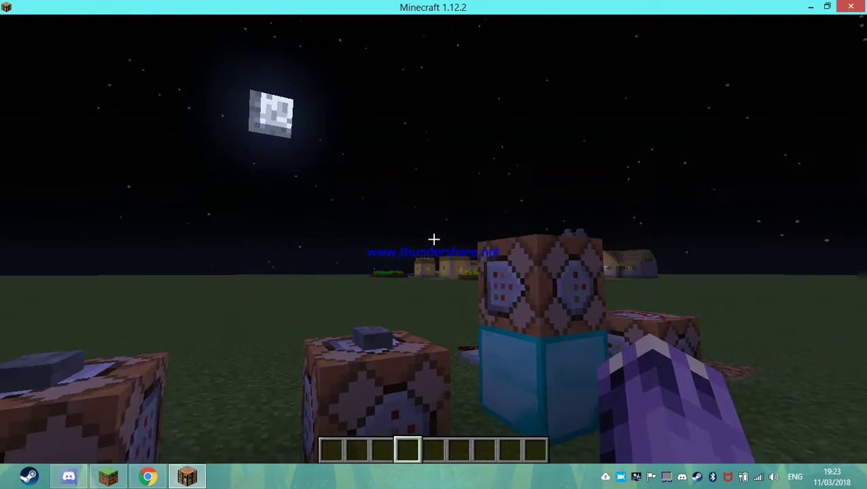
{"action": "key", "text": "d"}
{"action": "key", "text": "w"}
{"action": "key", "text": "s"}
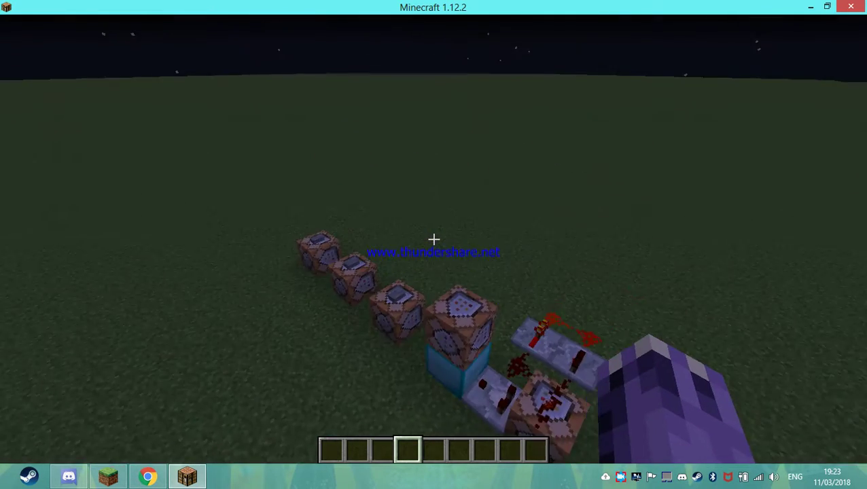
Step: Put a diamond sword from the Combat items into the first hotbar slot
{"action": "key", "text": "e"}
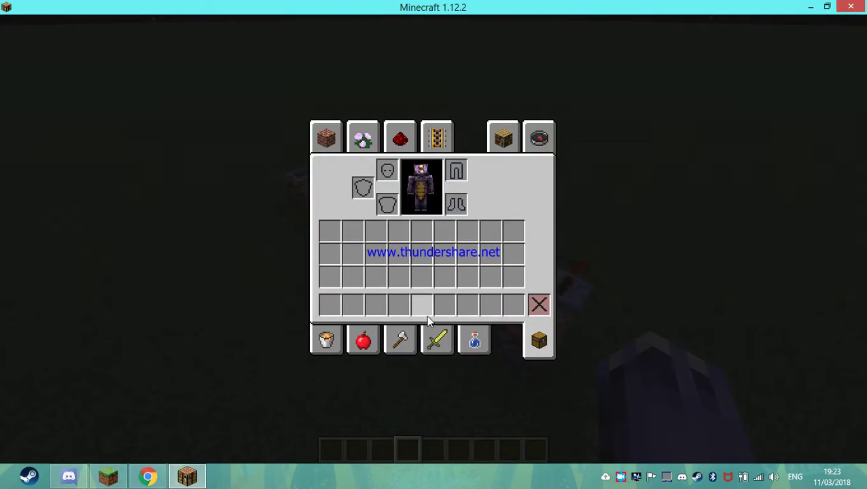
{"action": "left_click", "coordinate": [437, 339]}
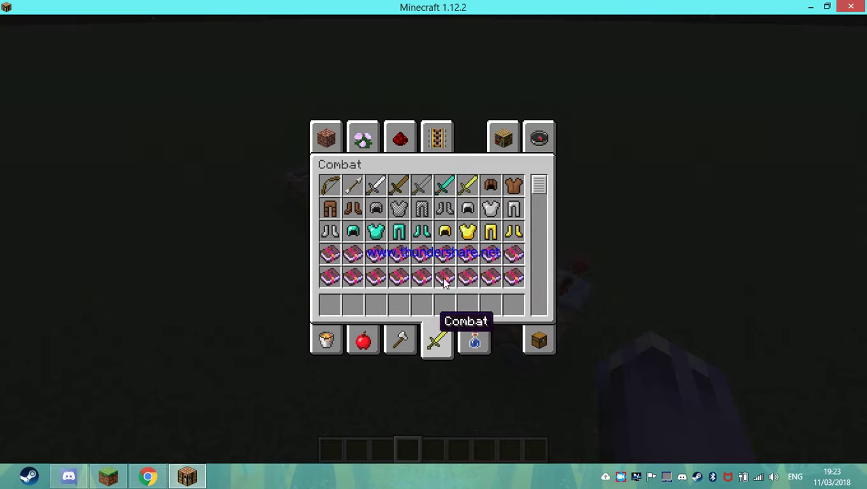
{"action": "left_click", "coordinate": [331, 304]}
{"action": "key", "text": "e"}
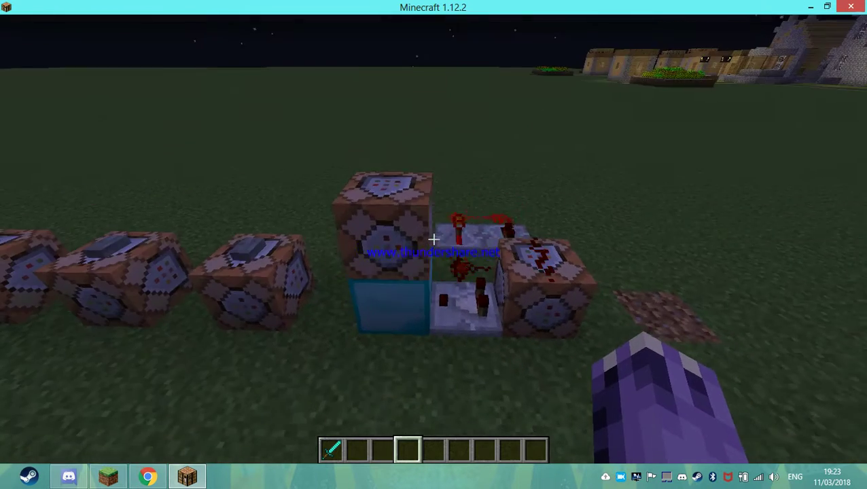
Step: Examine the console command of the command block on top of the diamond block and close it
{"action": "right_click", "coordinate": [434, 239]}
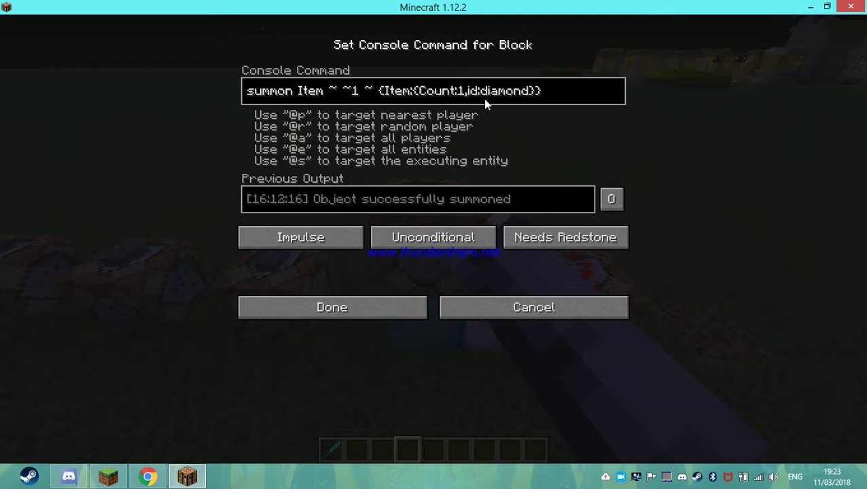
{"action": "left_click", "coordinate": [482, 96]}
{"action": "key", "text": "Escape"}
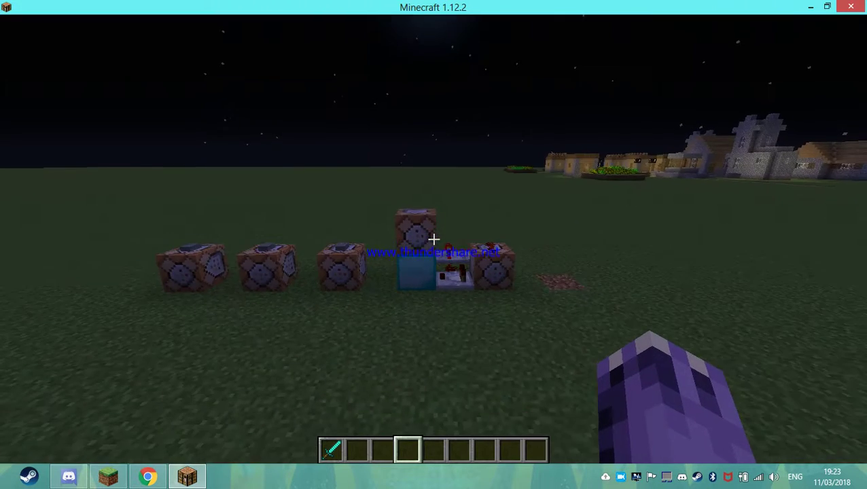
Step: Put a Spawn Chicken egg from the Miscellaneous items into the second hotbar slot and spawn a chicken before the command block row
{"action": "key", "text": "e"}
{"action": "left_click", "coordinate": [328, 338]}
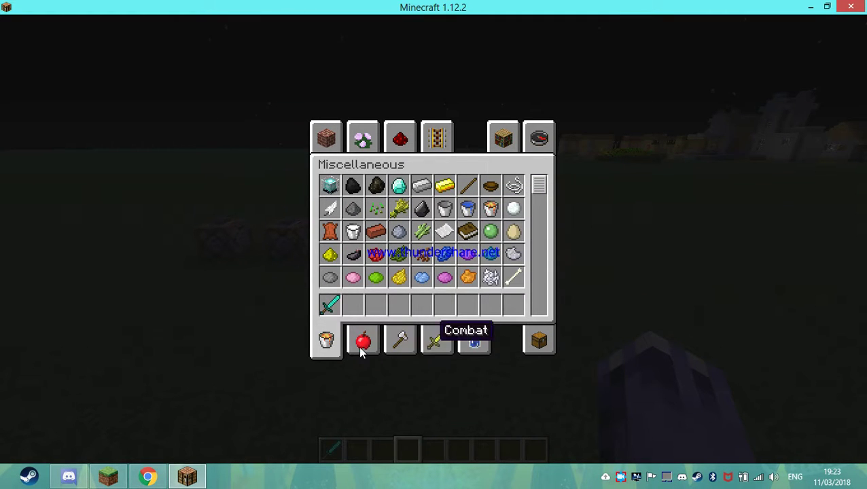
{"action": "scroll", "coordinate": [401, 302], "scroll_direction": "down", "scroll_amount": 4}
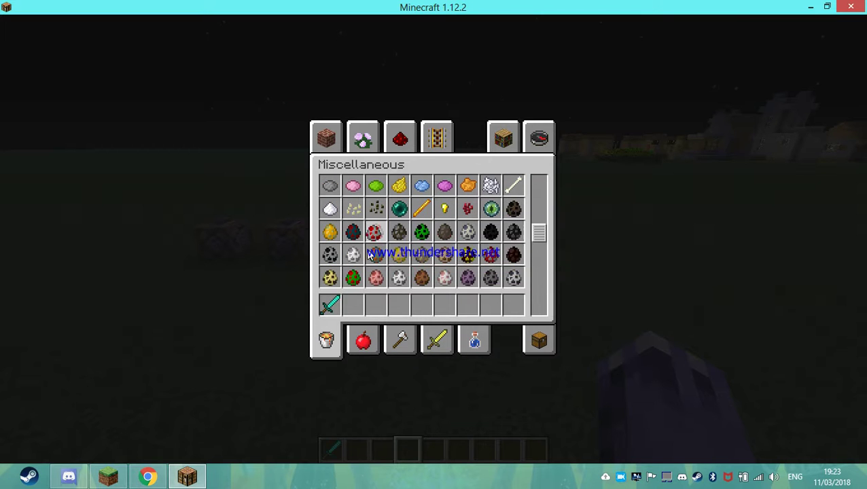
{"action": "left_click", "coordinate": [353, 305]}
{"action": "key", "text": "e"}
{"action": "scroll", "coordinate": [434, 244], "scroll_direction": "up", "scroll_amount": 2}
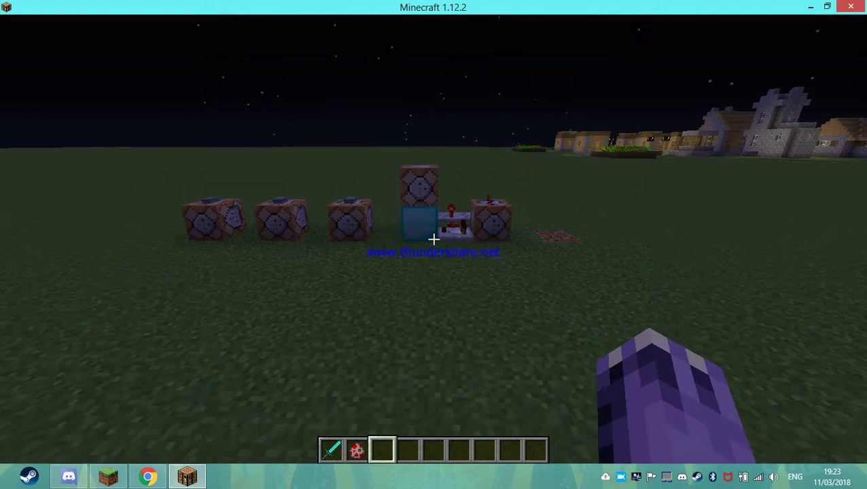
{"action": "right_click", "coordinate": [433, 239]}
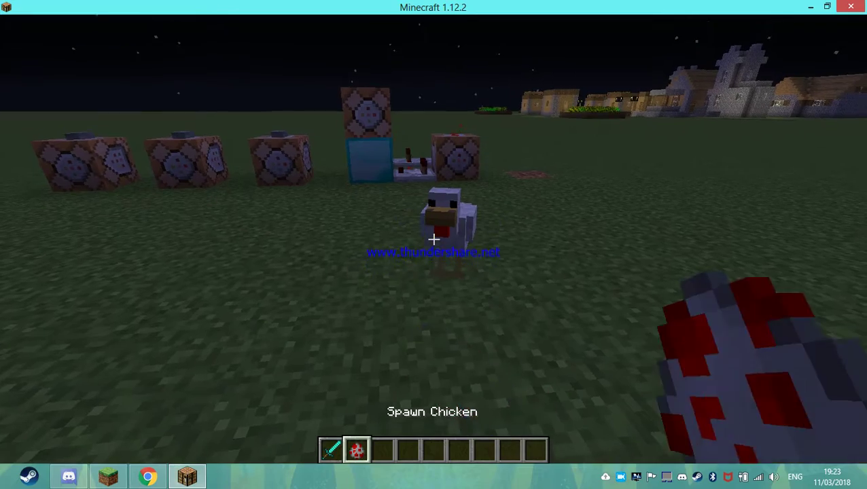
Step: Kill the spawned chicken with the diamond sword and pick up its feather and raw chicken
{"action": "scroll", "coordinate": [433, 239], "scroll_direction": "up", "scroll_amount": 1}
{"action": "key", "text": "w"}
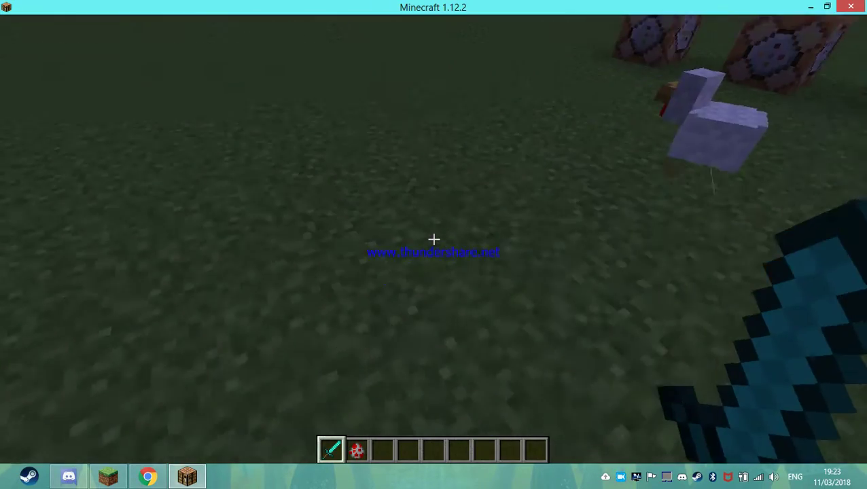
{"action": "key", "text": "w"}
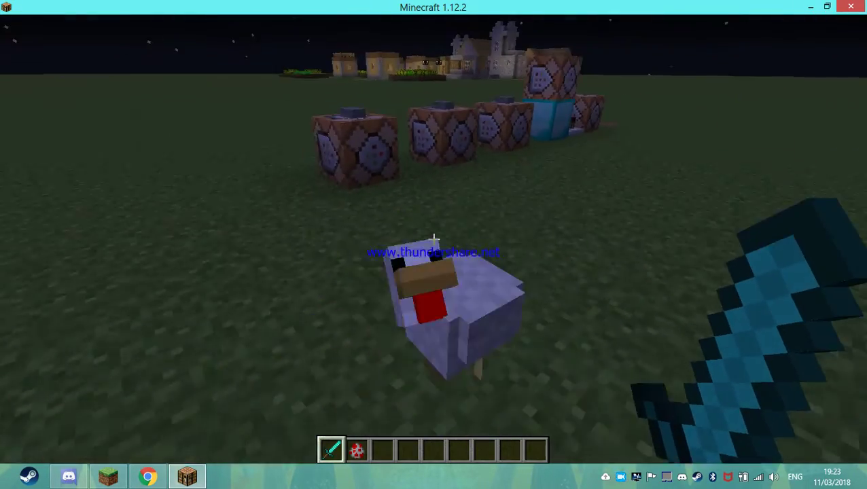
{"action": "key", "text": "s"}
{"action": "key", "text": "a"}
{"action": "key", "text": "w"}
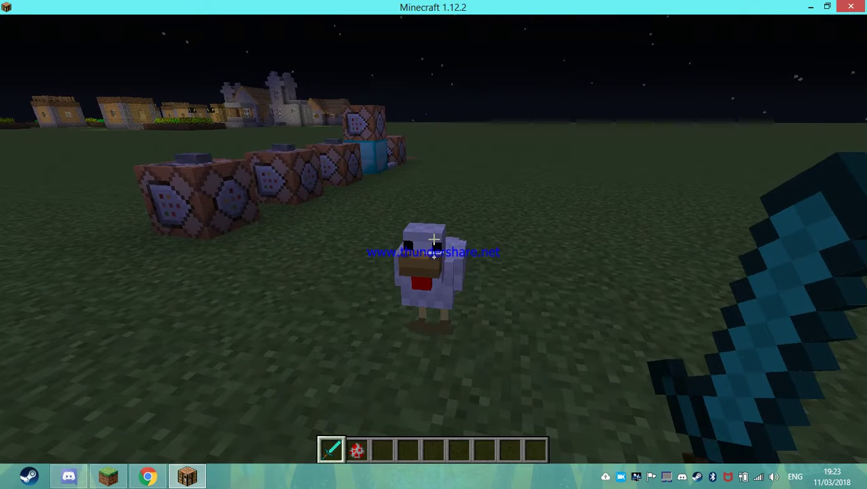
{"action": "left_click", "coordinate": [434, 240]}
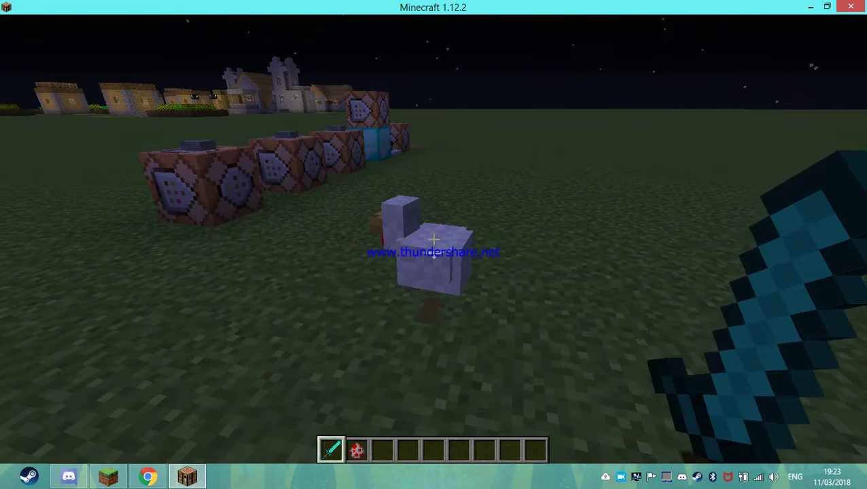
{"action": "left_click", "coordinate": [434, 239]}
{"action": "key", "text": "w"}
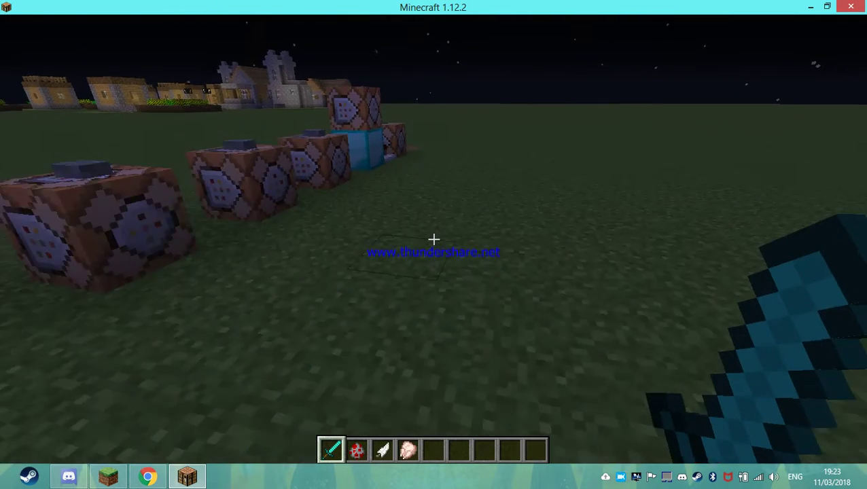
Step: Switch to an empty hotbar slot, reopen the command block stacked on the diamond block and confirm its command
{"action": "key", "text": "w"}
{"action": "key", "text": "space"}
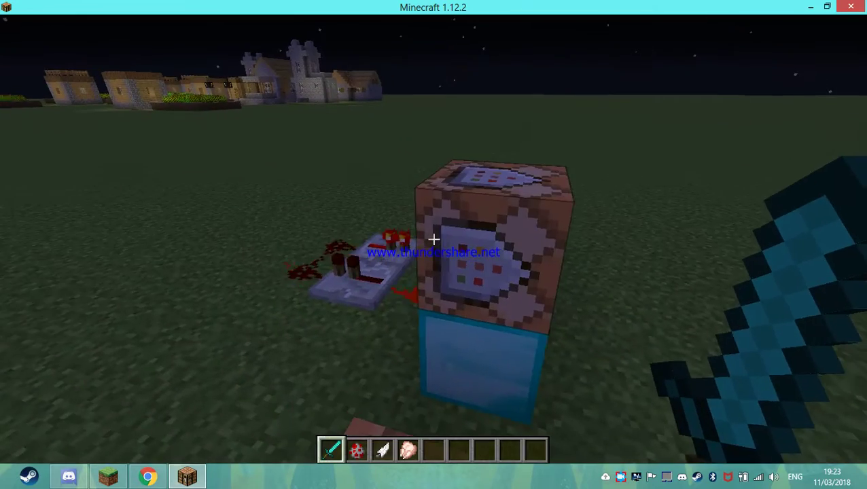
{"action": "scroll", "coordinate": [434, 239], "scroll_direction": "down", "scroll_amount": 3}
{"action": "scroll", "coordinate": [434, 240], "scroll_direction": "down", "scroll_amount": 2}
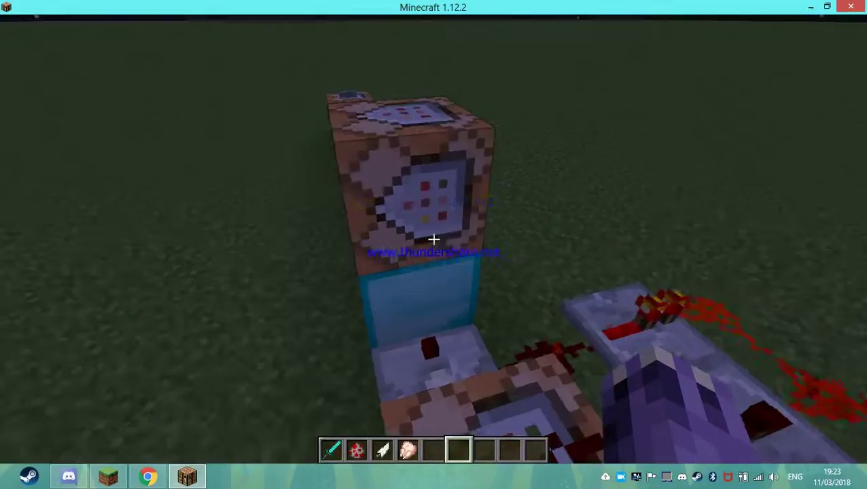
{"action": "right_click", "coordinate": [434, 239]}
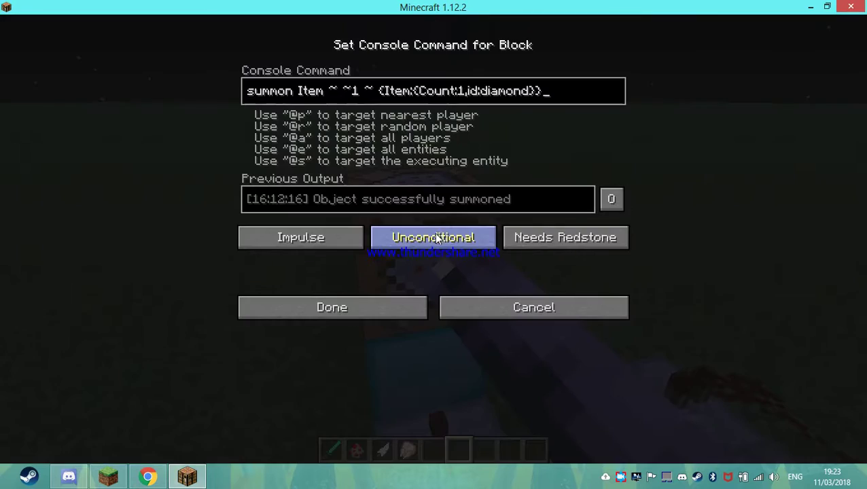
{"action": "left_click", "coordinate": [420, 303]}
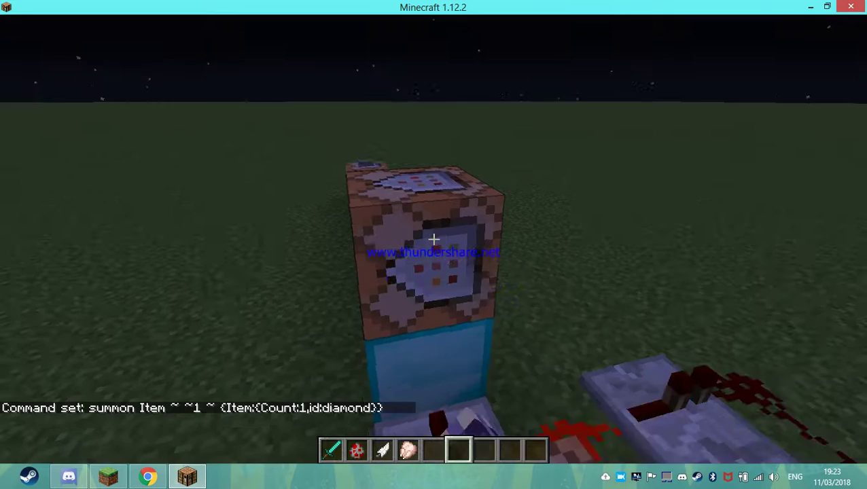
Step: Open the ground-level command block next to the comparator to check its command, and close it
{"action": "key", "text": "a"}
{"action": "key", "text": "s"}
{"action": "key", "text": "w"}
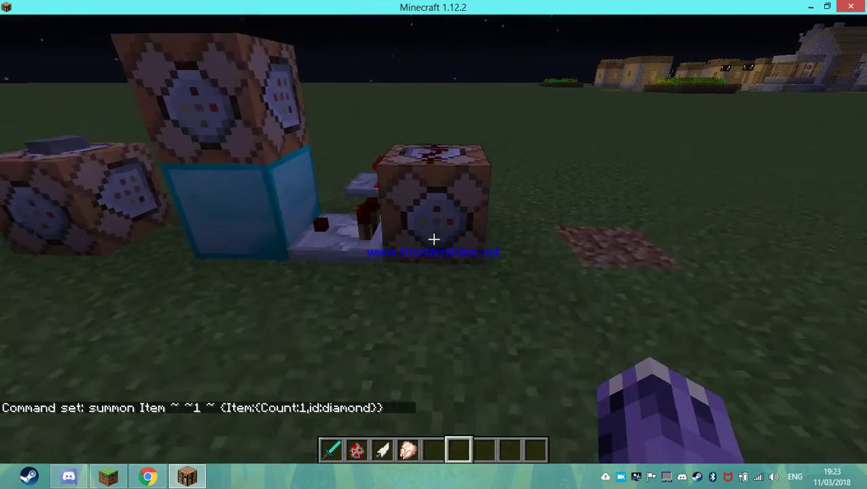
{"action": "right_click", "coordinate": [434, 239]}
{"action": "key", "text": "Escape"}
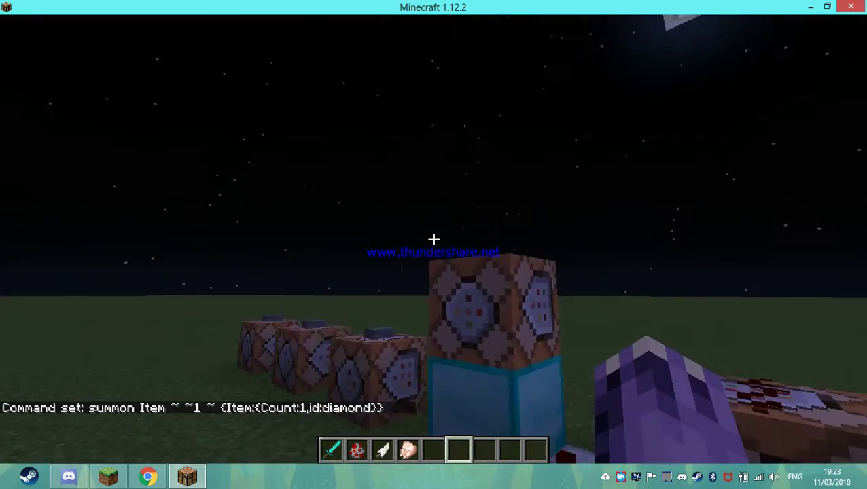
Step: Open the command block beside the diamond block and show the start of its scoreboard objectives add command
{"action": "key", "text": "w"}
{"action": "key", "text": "a"}
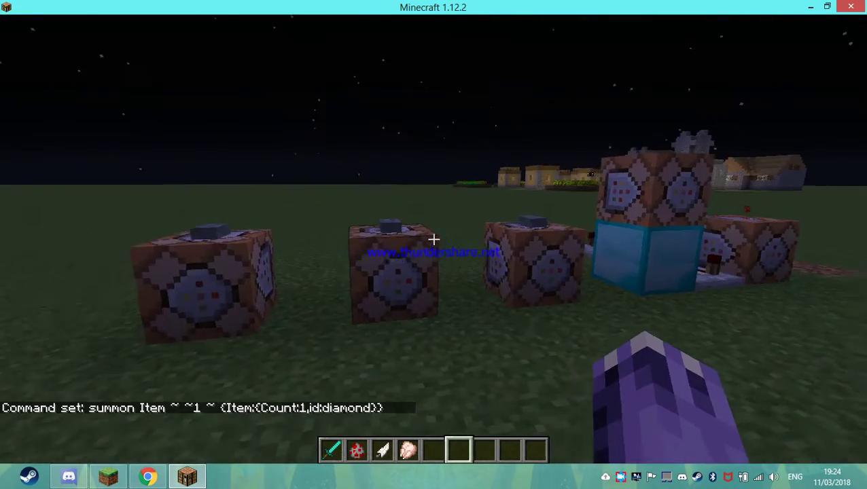
{"action": "key", "text": "w"}
{"action": "key", "text": "s"}
{"action": "key", "text": "d"}
{"action": "key", "text": "w"}
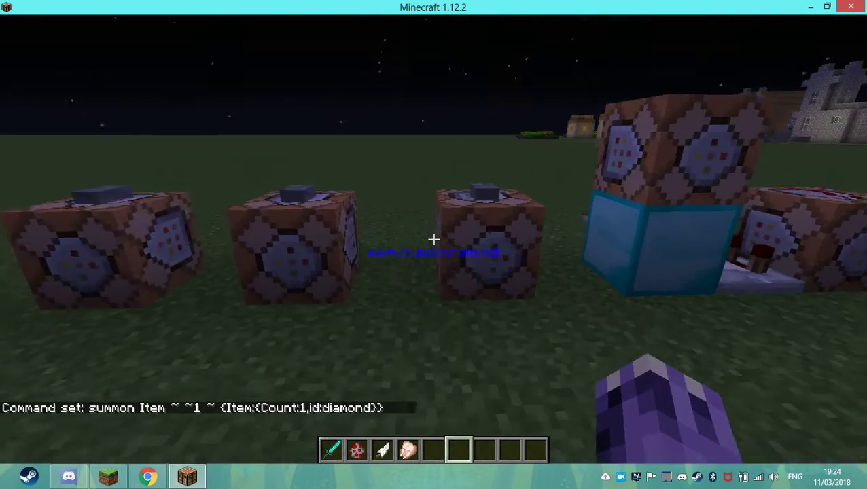
{"action": "key", "text": "w"}
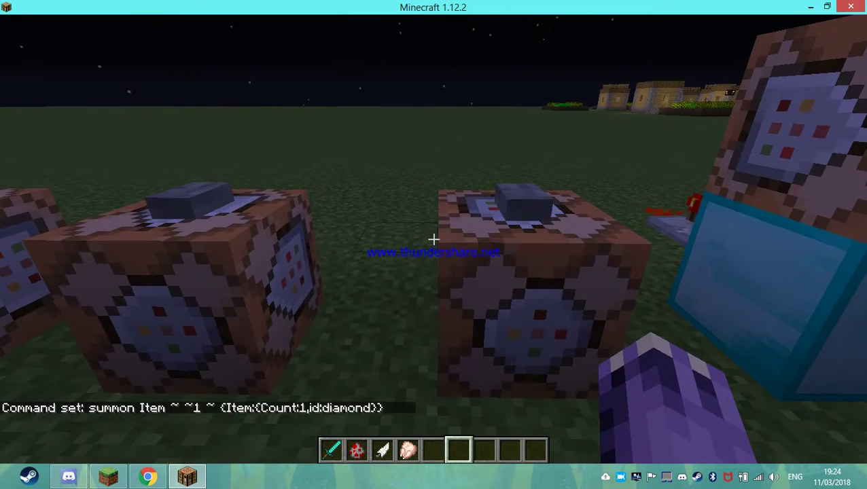
{"action": "right_click", "coordinate": [434, 239]}
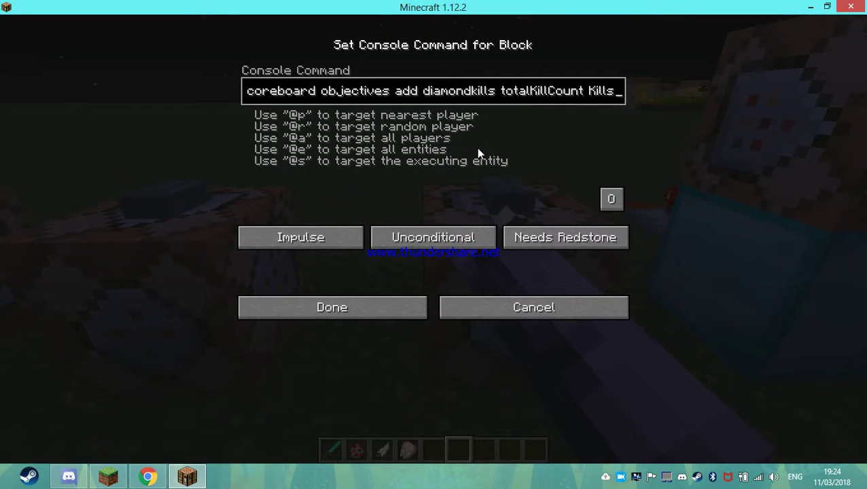
{"action": "key", "text": "Home"}
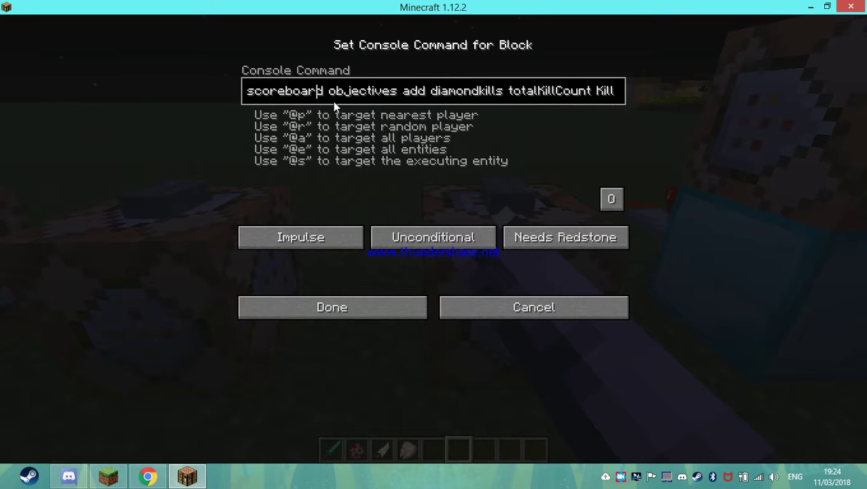
Step: Highlight the word "diamond" in the objective name diamondkills of the scoreboard command
{"action": "left_click", "coordinate": [429, 95]}
{"action": "key", "text": "shift+Right"}
{"action": "key", "text": "shift+Right"}
{"action": "key", "text": "shift+Right"}
{"action": "key", "text": "shift+Right"}
{"action": "key", "text": "shift+Right"}
{"action": "key", "text": "shift+Right"}
{"action": "key", "text": "shift+Right"}
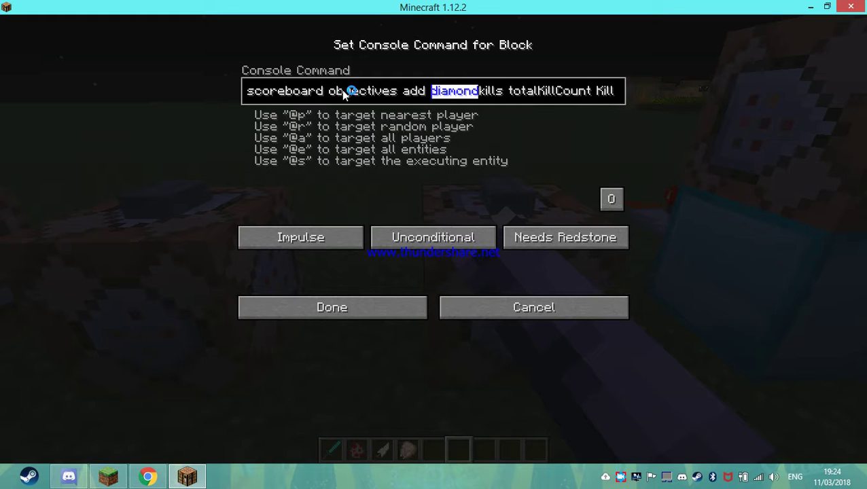
Step: Highlight the totalKillCount criterion in the scoreboard objectives add command
{"action": "left_click", "coordinate": [344, 91]}
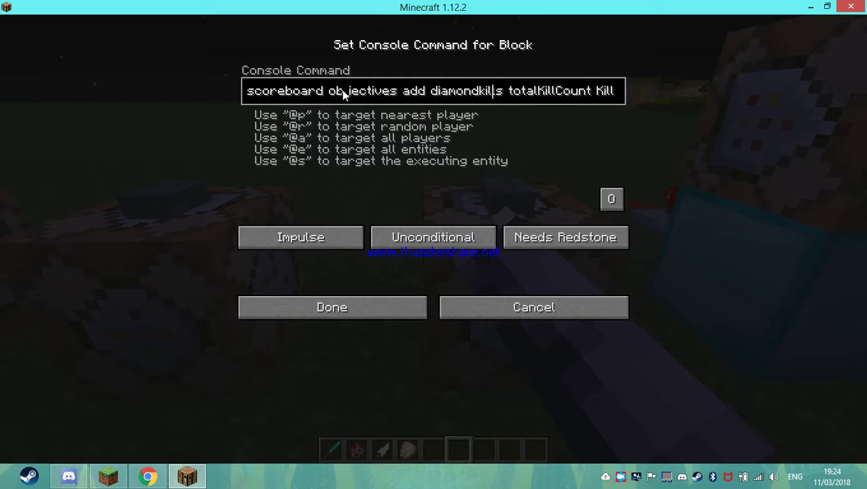
{"action": "key", "text": "shift+Right"}
{"action": "key", "text": "shift+Right"}
{"action": "key", "text": "shift+Right"}
{"action": "key", "text": "shift+Right"}
{"action": "key", "text": "shift+Right"}
{"action": "key", "text": "shift+Right"}
{"action": "key", "text": "shift+Right"}
{"action": "key", "text": "shift+Right"}
{"action": "key", "text": "shift+Right"}
{"action": "key", "text": "shift+Right"}
{"action": "key", "text": "shift+Right"}
{"action": "key", "text": "shift+Right"}
{"action": "key", "text": "shift+Right"}
{"action": "key", "text": "shift+Right"}
{"action": "key", "text": "shift+Right"}
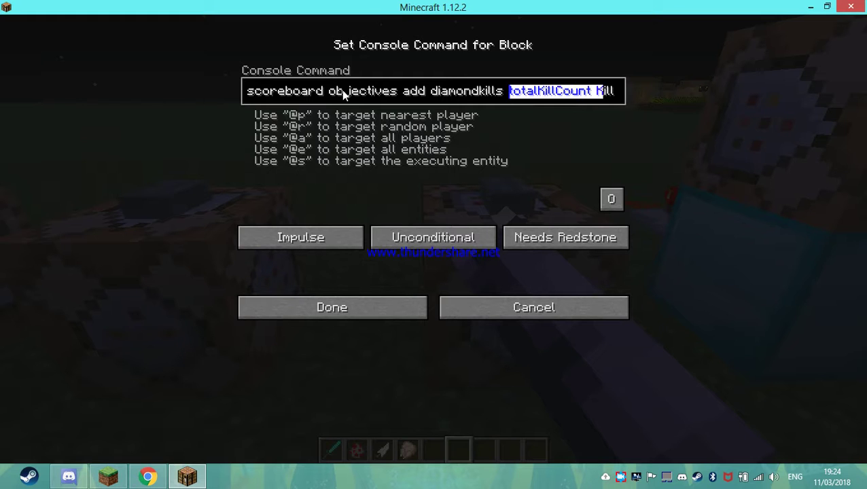
Step: Highlight the display name "Kills" at the end of the scoreboard command and confirm the command
{"action": "key", "text": "End"}
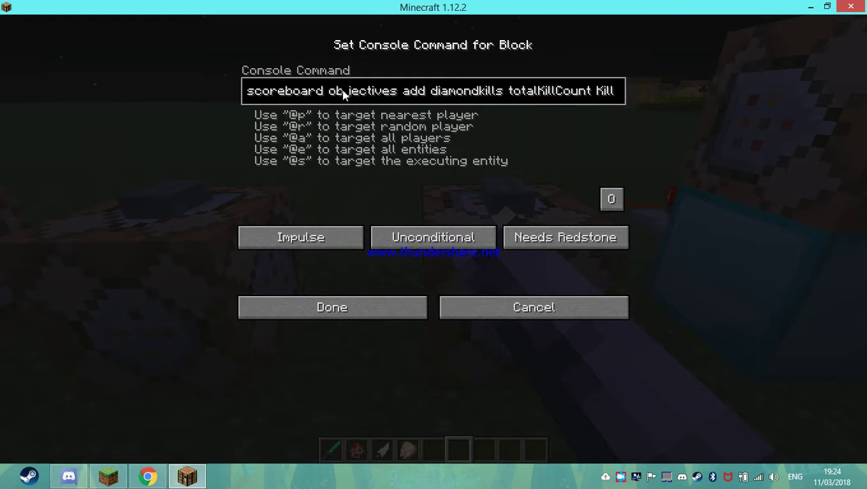
{"action": "type", "text": "s"}
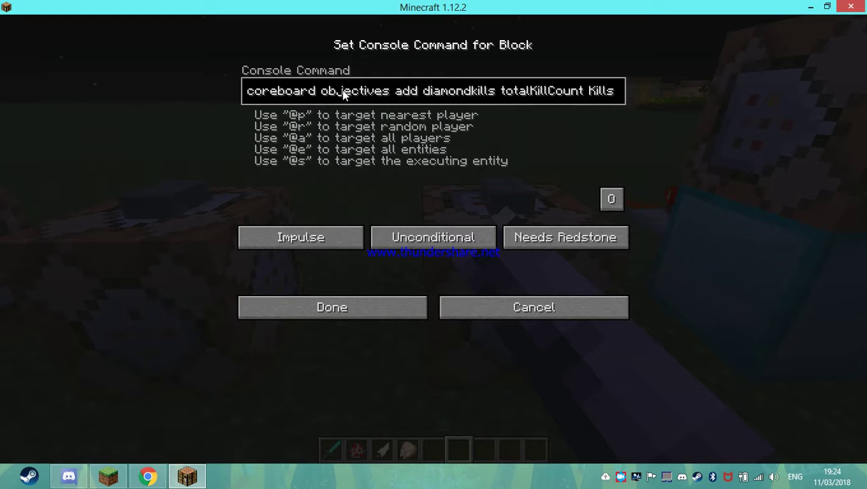
{"action": "key", "text": "shift+Left"}
{"action": "key", "text": "shift+Left"}
{"action": "key", "text": "shift+Left"}
{"action": "key", "text": "shift+Left"}
{"action": "key", "text": "shift+Left"}
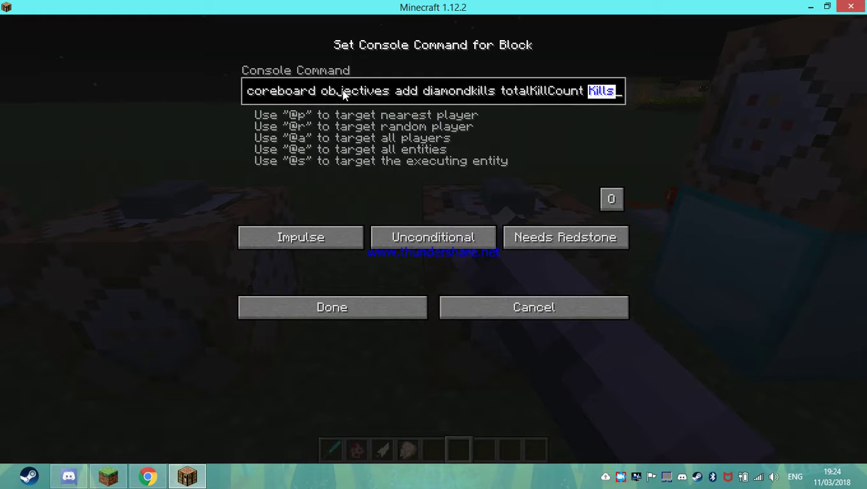
{"action": "left_click", "coordinate": [341, 304]}
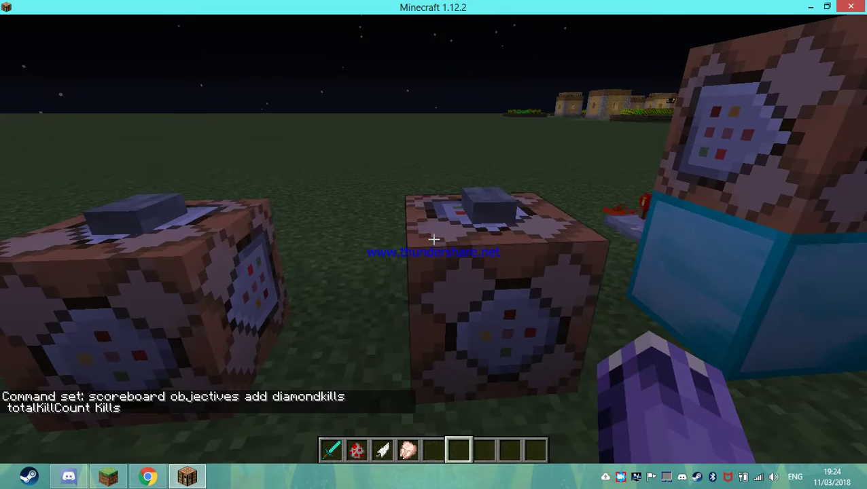
Step: Trigger the scoreboard command block beside the diamond block with its stone button and back away
{"action": "key", "text": "d"}
{"action": "key", "text": "w"}
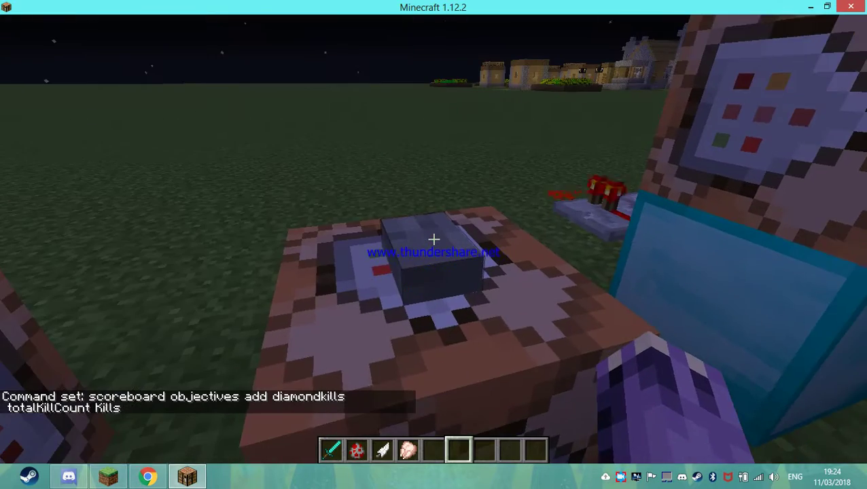
{"action": "right_click", "coordinate": [434, 239]}
{"action": "key", "text": "s"}
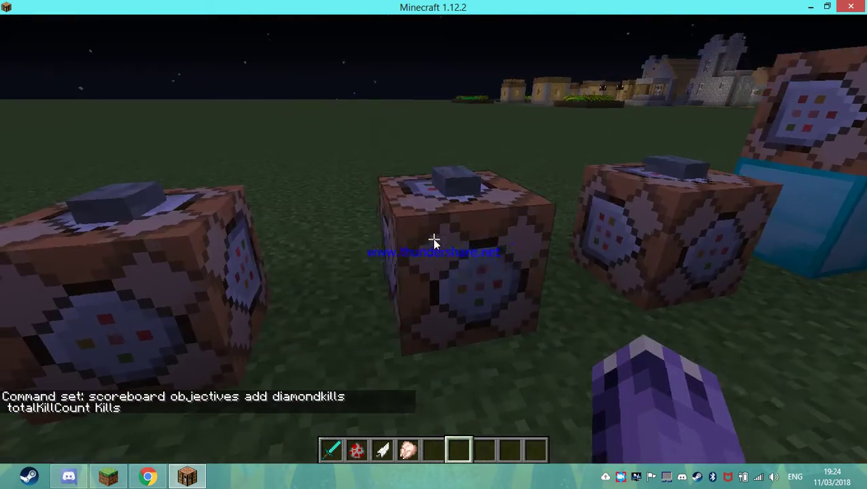
Step: Review the middle command block's scoreboard objectives setdisplay sidebar diamondkills command, inspect the nearby comparator circuit, and confirm the command
{"action": "right_click", "coordinate": [434, 240]}
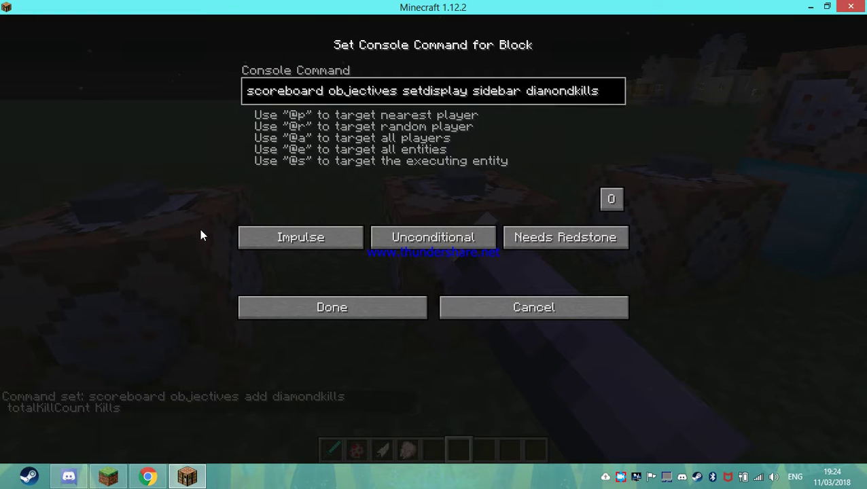
{"action": "key", "text": "Escape"}
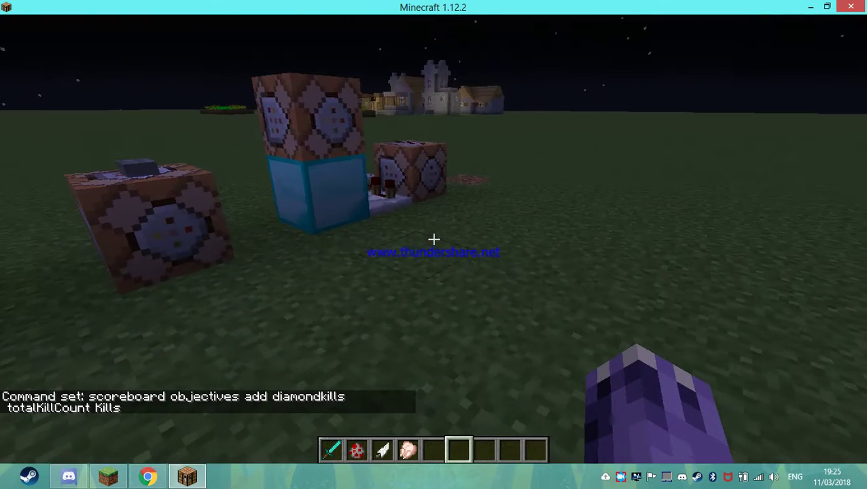
{"action": "key", "text": "w"}
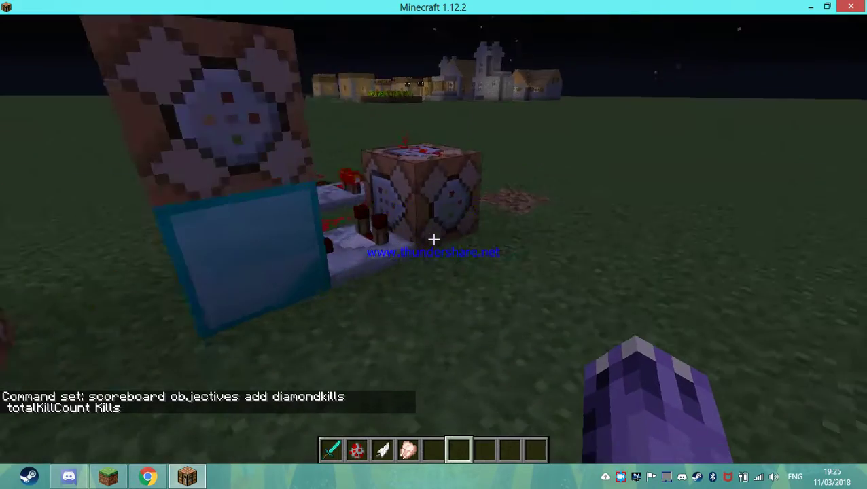
{"action": "key", "text": "w"}
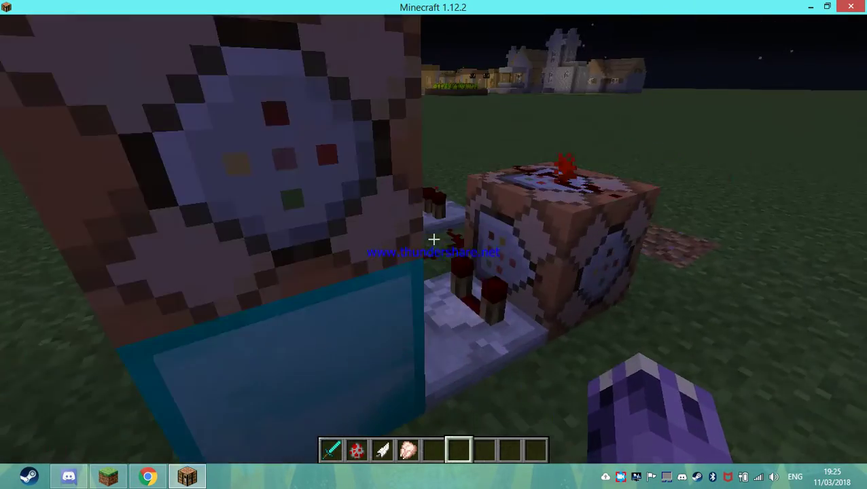
{"action": "key", "text": "d"}
{"action": "key", "text": "w"}
{"action": "key", "text": "s"}
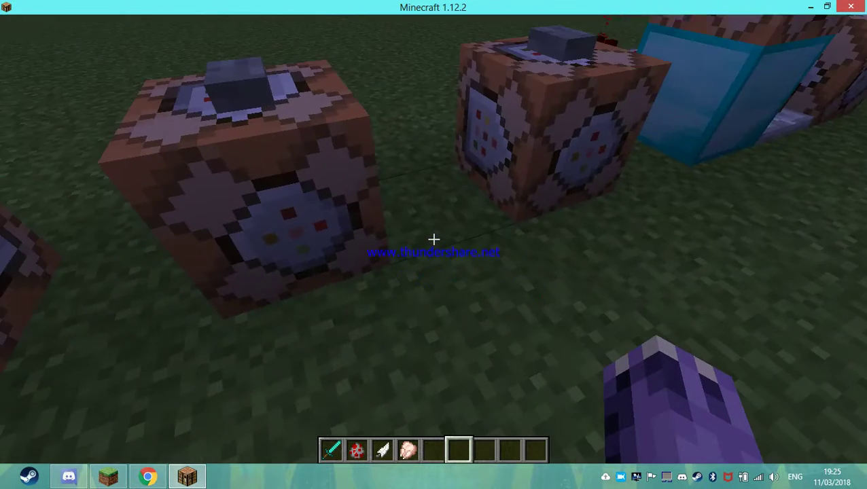
{"action": "right_click", "coordinate": [434, 239]}
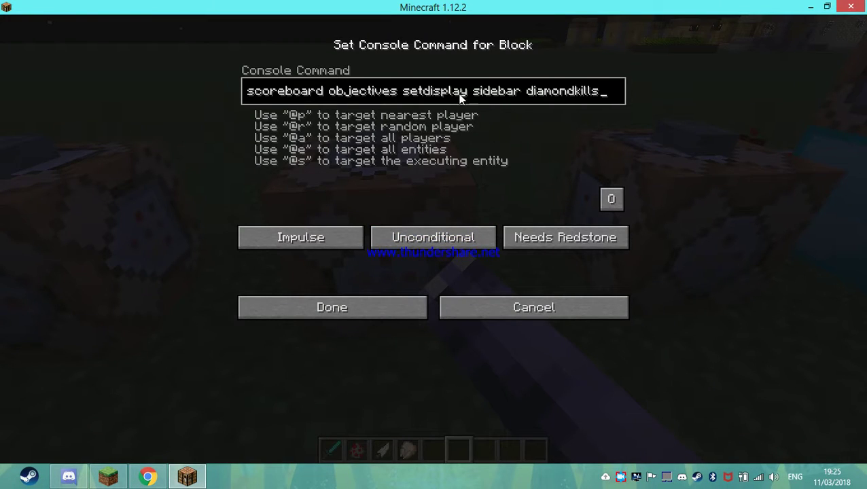
{"action": "left_click", "coordinate": [382, 304]}
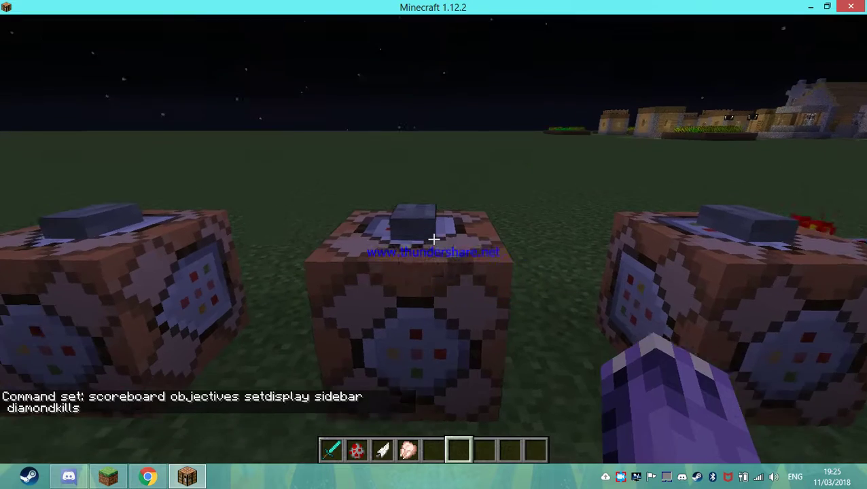
Step: Remove the feather and raw chicken from the hotbar through the inventory
{"action": "key", "text": "a"}
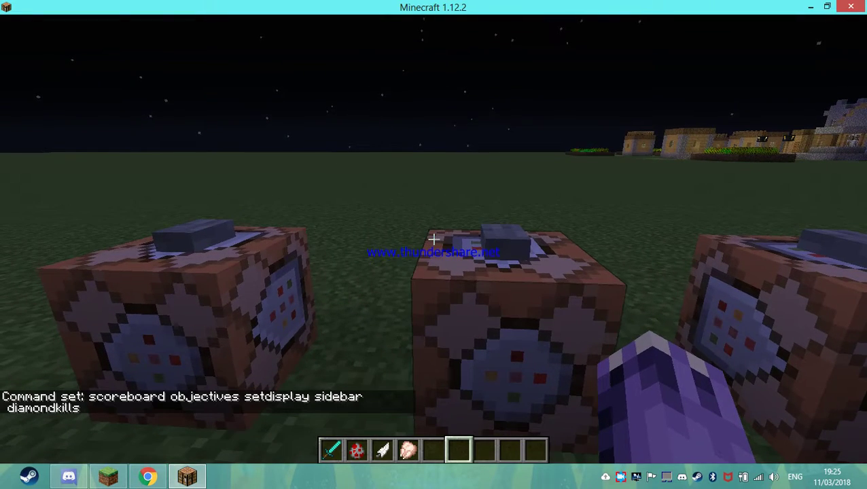
{"action": "scroll", "coordinate": [433, 239], "scroll_direction": "up", "scroll_amount": 3}
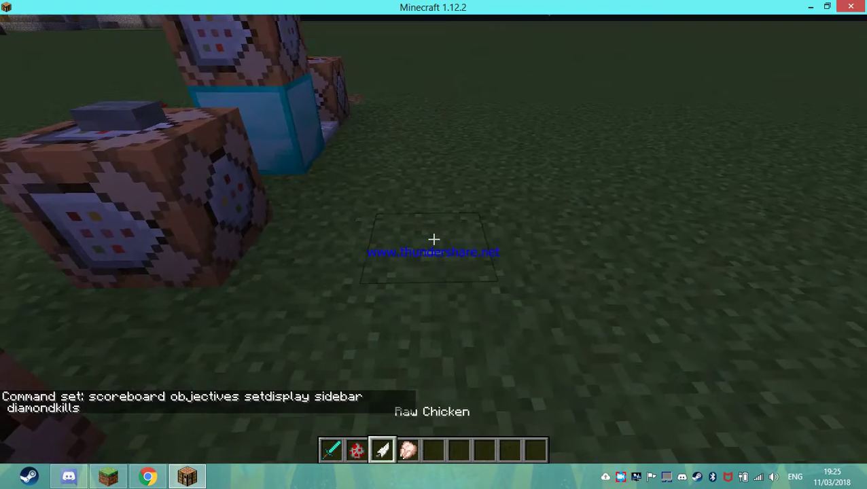
{"action": "scroll", "coordinate": [434, 239], "scroll_direction": "down", "scroll_amount": 2}
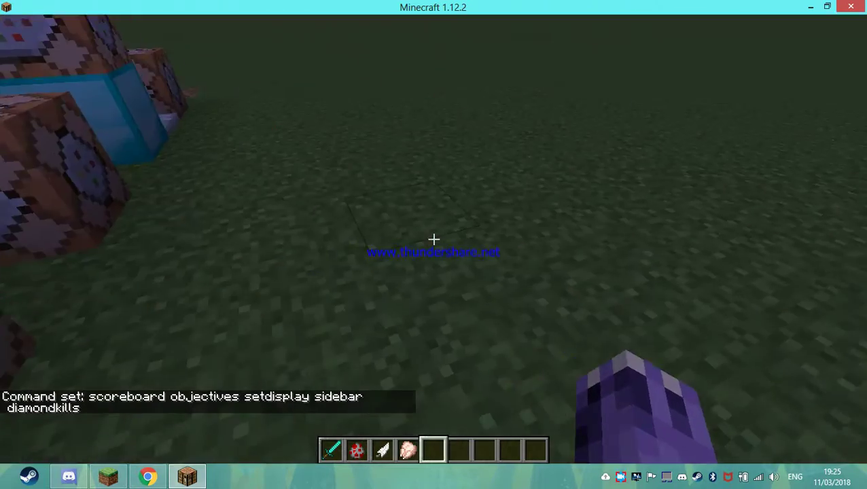
{"action": "key", "text": "e"}
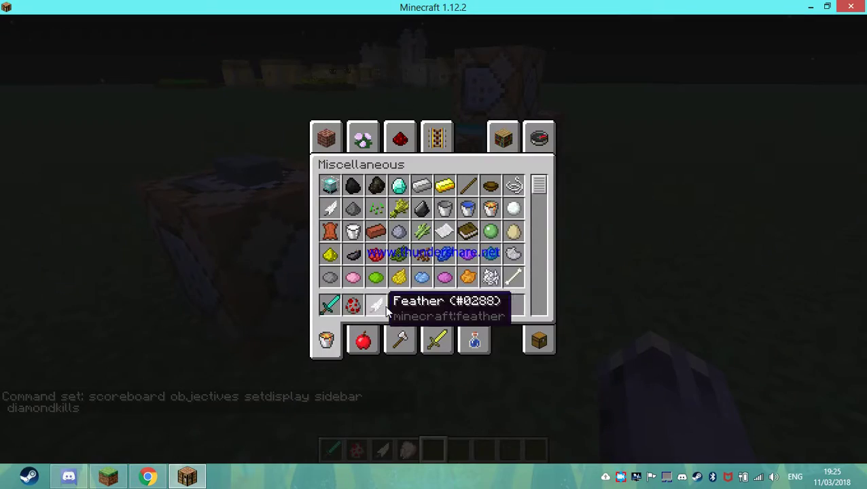
{"action": "left_click", "coordinate": [383, 310], "text": "shift"}
{"action": "key", "text": "e"}
{"action": "key", "text": "e"}
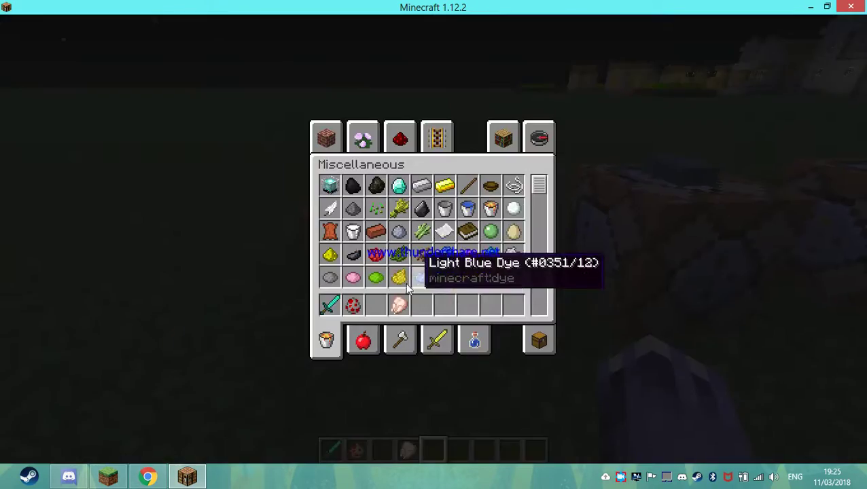
{"action": "key", "text": "e"}
Step: Open the command block holding the summon item template, review the command from its start, and confirm it
{"action": "right_click", "coordinate": [433, 239]}
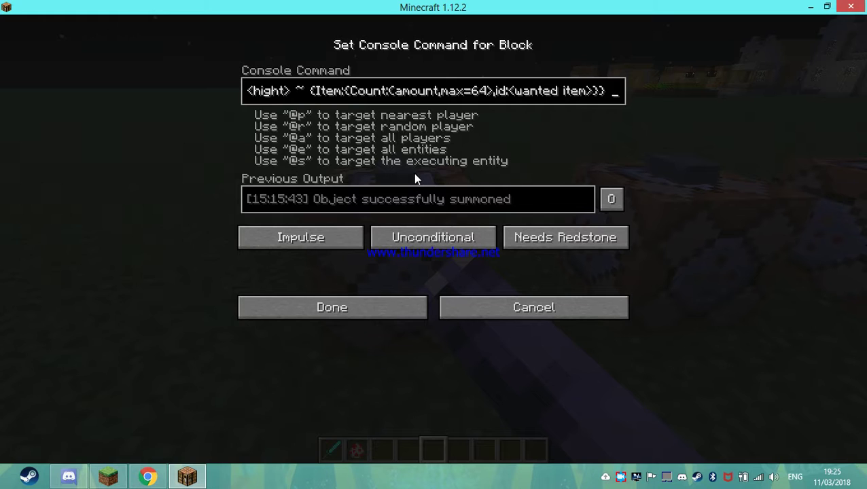
{"action": "key", "text": "ctrl+Left"}
{"action": "key", "text": "ctrl+Left"}
{"action": "key", "text": "ctrl+Left"}
{"action": "key", "text": "ctrl+Left"}
{"action": "key", "text": "ctrl+Left"}
{"action": "key", "text": "ctrl+Left"}
{"action": "key", "text": "ctrl+Left"}
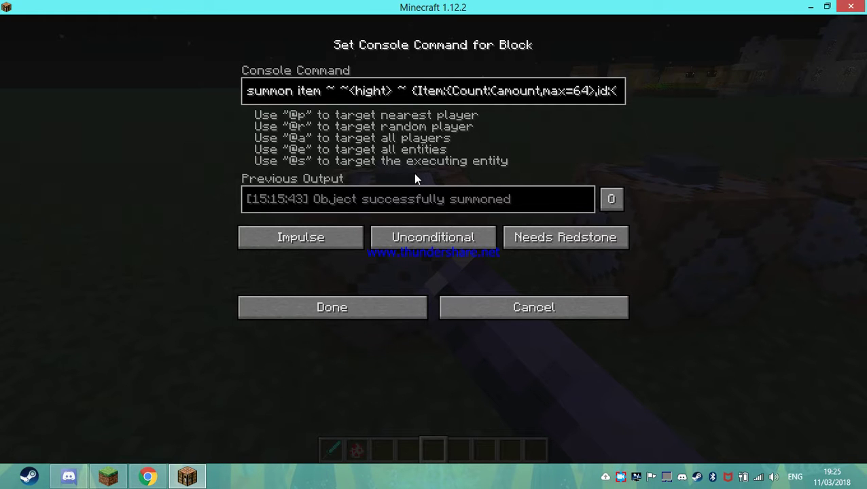
{"action": "key", "text": "Right"}
{"action": "key", "text": "Right"}
{"action": "key", "text": "Right"}
{"action": "left_click", "coordinate": [400, 303]}
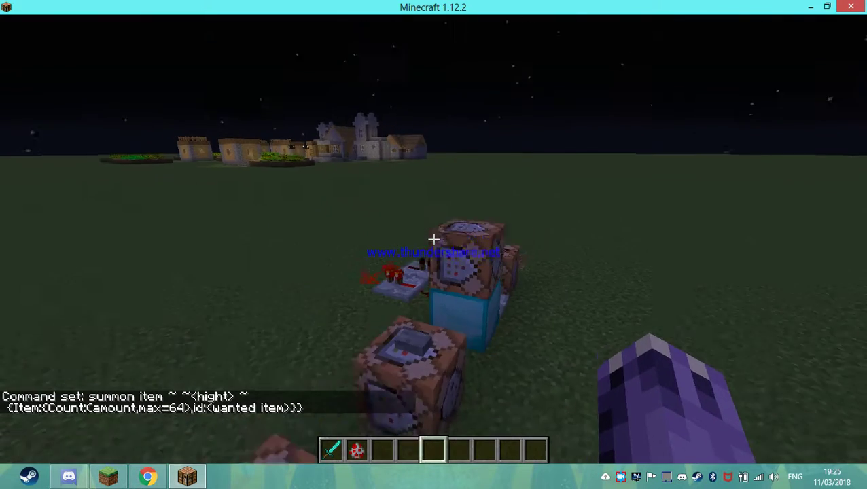
Step: Open the command block stacked on the diamond block to check its summon diamond command, and confirm it
{"action": "key", "text": "w"}
{"action": "right_click", "coordinate": [434, 239]}
{"action": "key", "text": "Escape"}
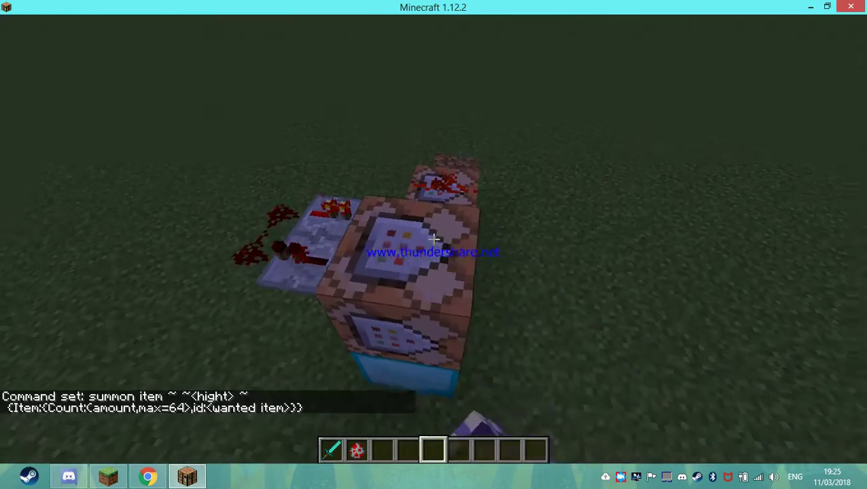
{"action": "key", "text": "space"}
{"action": "key", "text": "s"}
{"action": "key", "text": "w"}
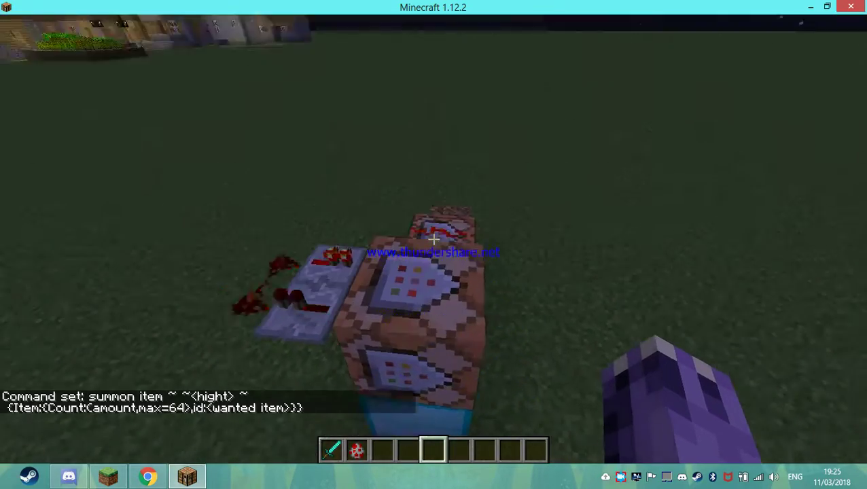
{"action": "key", "text": "s"}
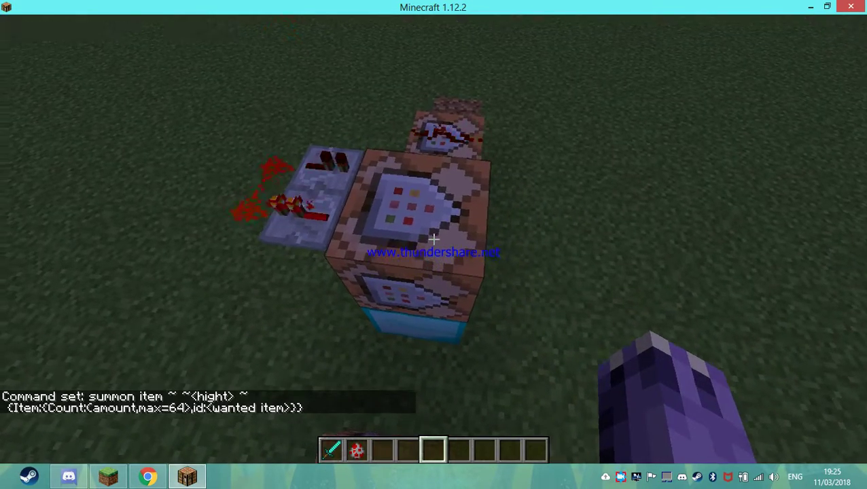
{"action": "right_click", "coordinate": [434, 239]}
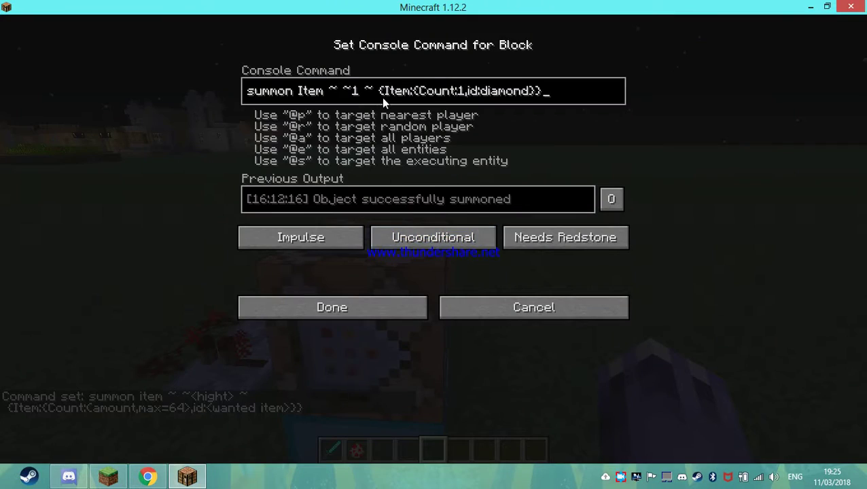
{"action": "left_click", "coordinate": [327, 307]}
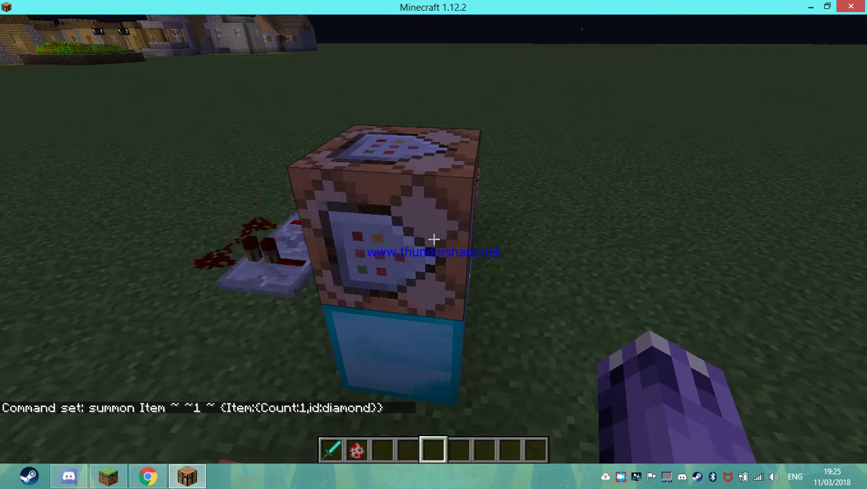
Step: Fly up above the redstone-linked command blocks, facing the village
{"action": "key", "text": "d"}
{"action": "key", "text": "space"}
{"action": "key", "text": "space"}
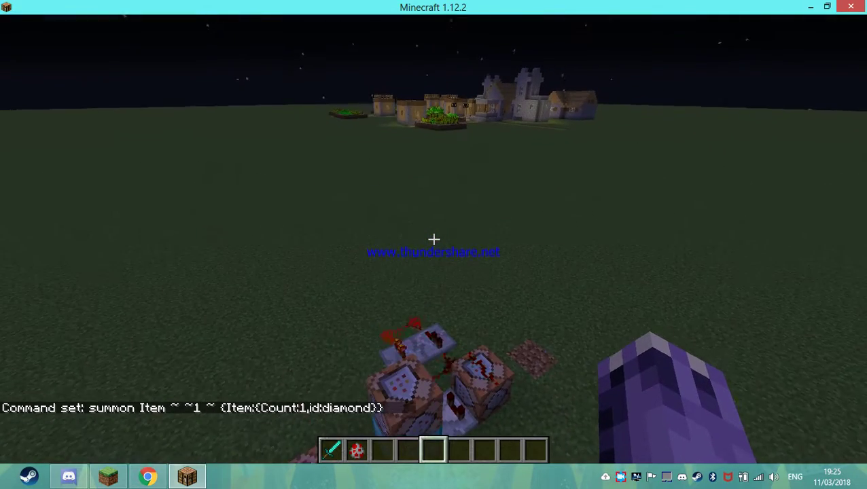
Step: Open the command block holding the summon item template and highlight its <wanted item> placeholder
{"action": "key", "text": "w"}
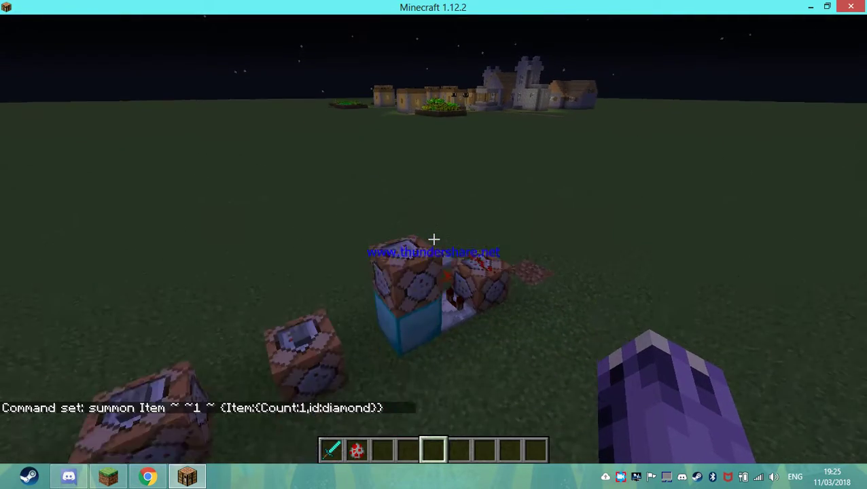
{"action": "key", "text": "w"}
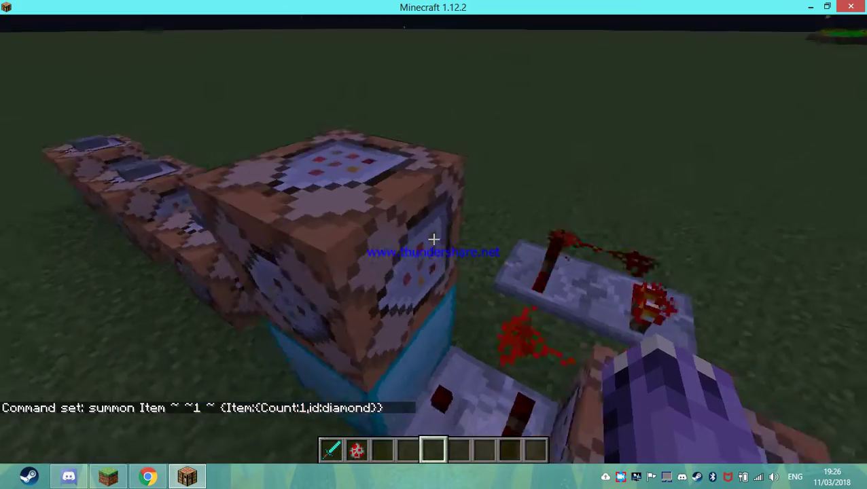
{"action": "key", "text": "d"}
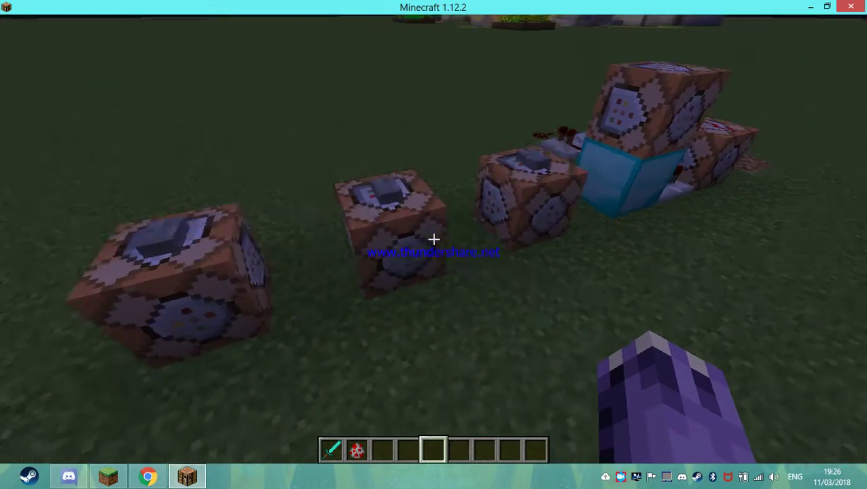
{"action": "key", "text": "w"}
{"action": "key", "text": "a"}
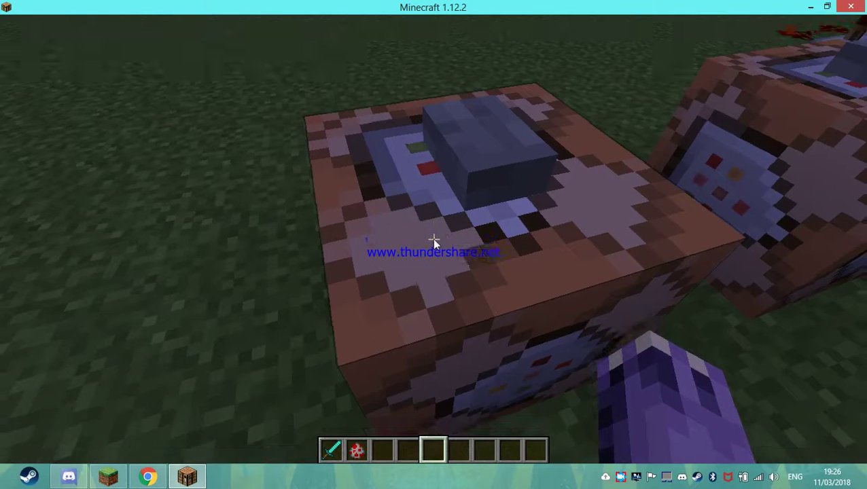
{"action": "right_click", "coordinate": [434, 239]}
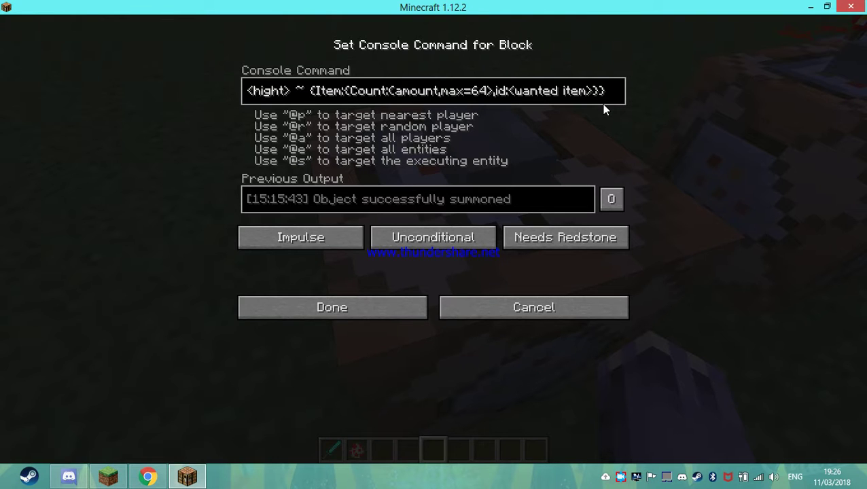
{"action": "key", "text": "shift+Left"}
{"action": "key", "text": "shift+Left"}
{"action": "key", "text": "shift+Left"}
{"action": "key", "text": "shift+Left"}
{"action": "key", "text": "shift+Left"}
{"action": "key", "text": "shift+Left"}
{"action": "key", "text": "shift+Left"}
{"action": "key", "text": "shift+Left"}
{"action": "key", "text": "shift+Left"}
{"action": "key", "text": "shift+Left"}
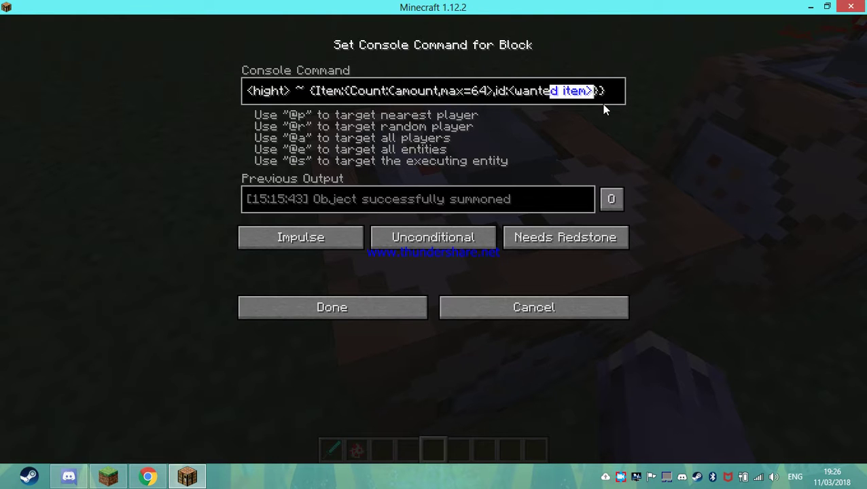
{"action": "key", "text": "shift+Left"}
{"action": "key", "text": "shift+Left"}
{"action": "key", "text": "shift+Left"}
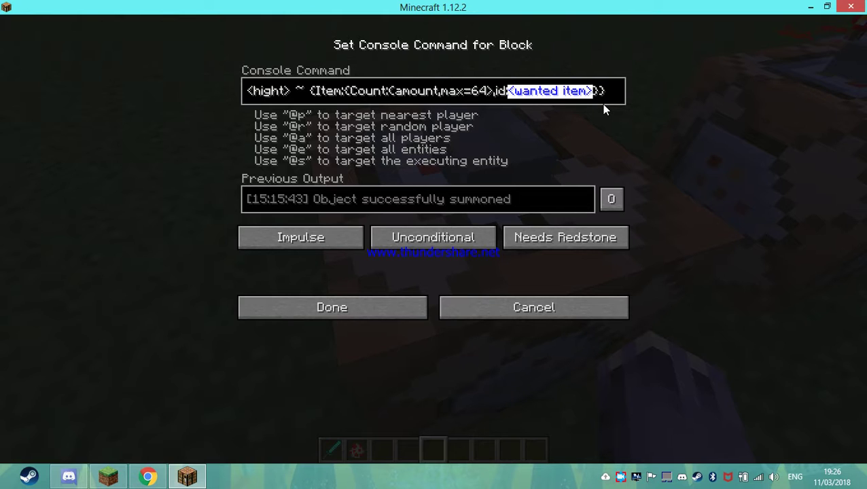
{"action": "key", "text": "Left"}
{"action": "key", "text": "Left"}
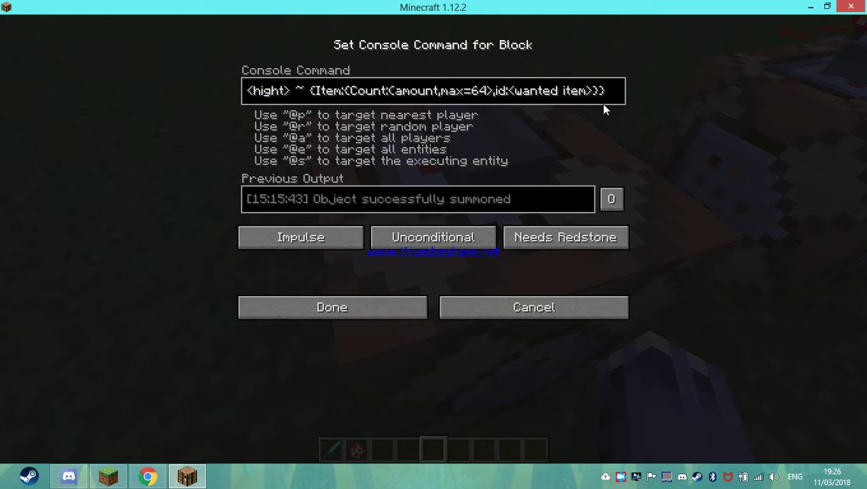
Step: Highlight the <amount,max=64> placeholder after Count in the summon item template, and confirm the command
{"action": "key", "text": "Left"}
{"action": "key", "text": "Left"}
{"action": "key", "text": "Left"}
{"action": "key", "text": "Left"}
{"action": "key", "text": "Left"}
{"action": "key", "text": "Left"}
{"action": "key", "text": "Left"}
{"action": "key", "text": "Left"}
{"action": "key", "text": "BackSpace"}
{"action": "type", "text": "<"}
{"action": "key", "text": "shift+Right"}
{"action": "key", "text": "shift+Right"}
{"action": "key", "text": "shift+Right"}
{"action": "key", "text": "shift+Right"}
{"action": "key", "text": "shift+Right"}
{"action": "key", "text": "shift+Right"}
{"action": "key", "text": "shift+Right"}
{"action": "key", "text": "shift+Right"}
{"action": "key", "text": "shift+Right"}
{"action": "key", "text": "shift+Right"}
{"action": "key", "text": "shift+Right"}
{"action": "key", "text": "shift+Right"}
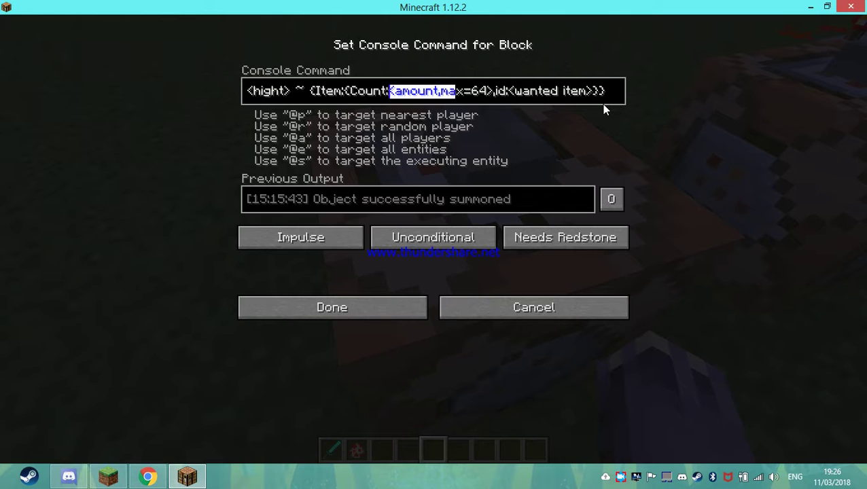
{"action": "key", "text": "shift+Left"}
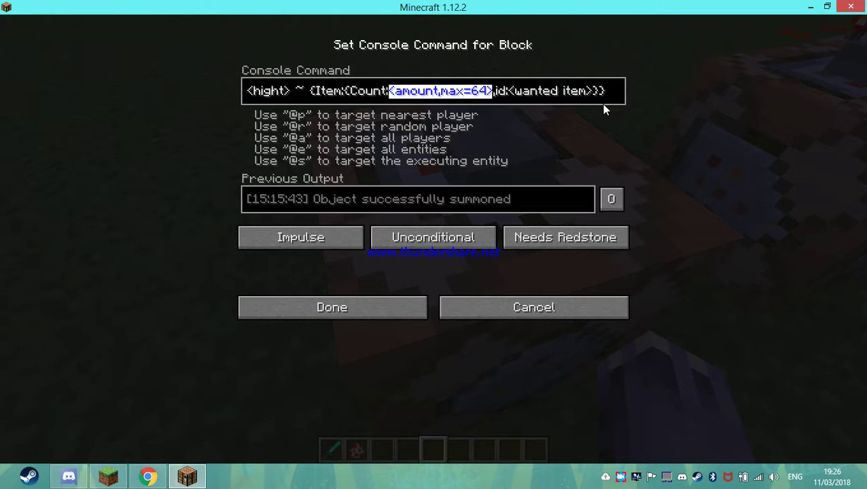
{"action": "key", "text": "Left"}
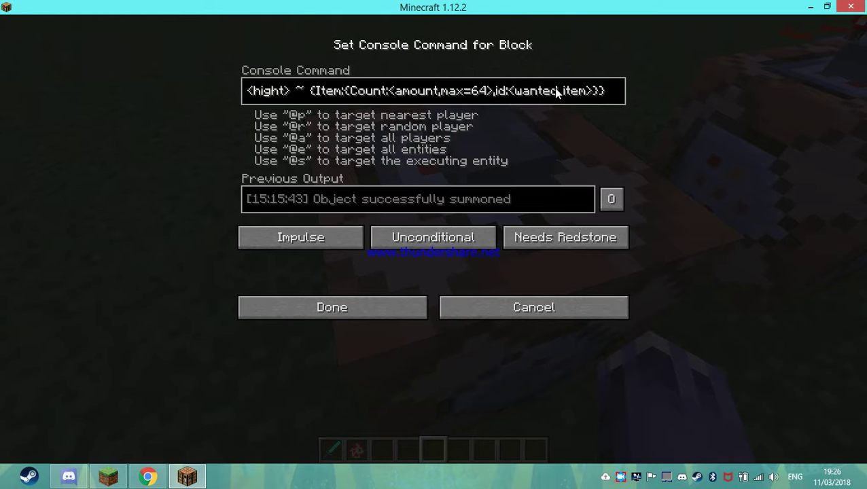
{"action": "left_click", "coordinate": [379, 310]}
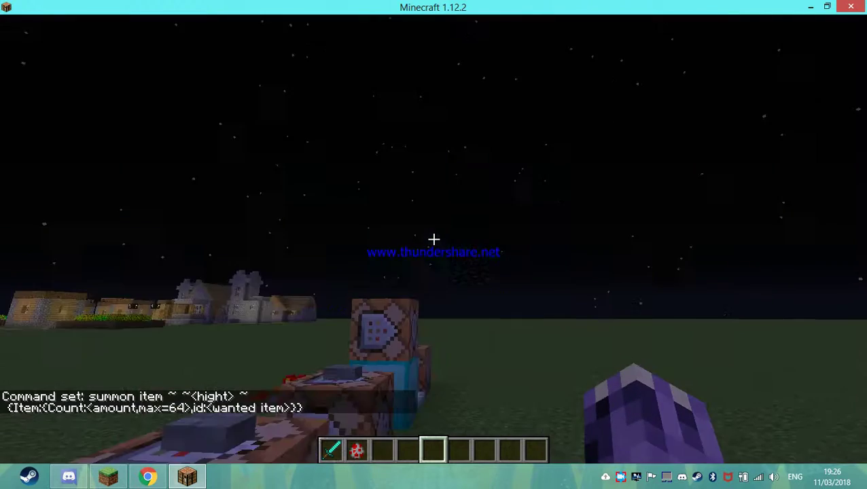
Step: Open the scoreboard command block beside the comparator, review its players set command through to the end, and confirm it
{"action": "key", "text": "d"}
{"action": "key", "text": "w"}
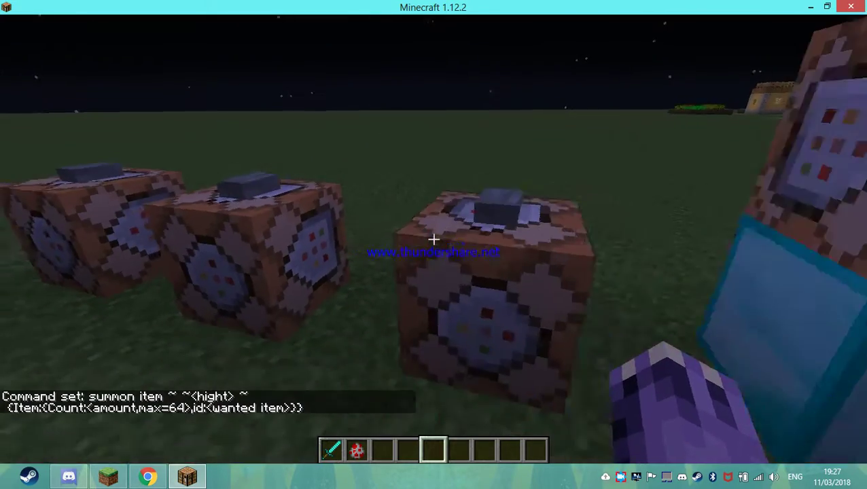
{"action": "key", "text": "d"}
{"action": "key", "text": "s"}
{"action": "key", "text": "d"}
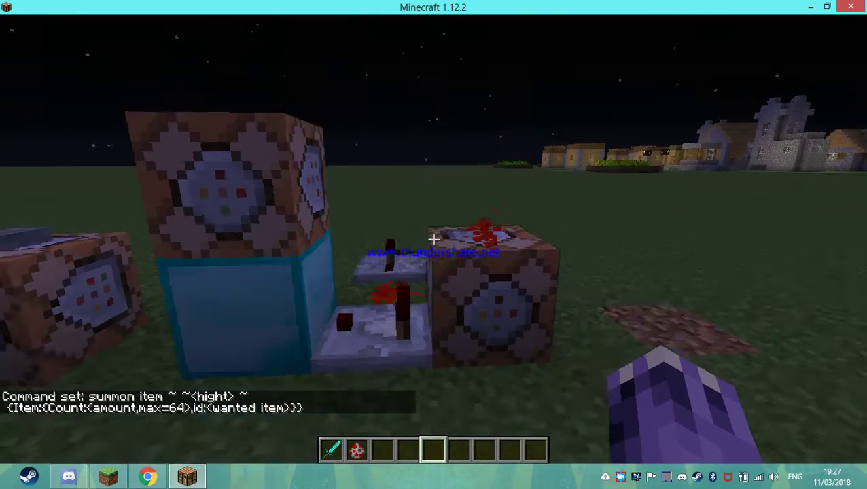
{"action": "right_click", "coordinate": [433, 240]}
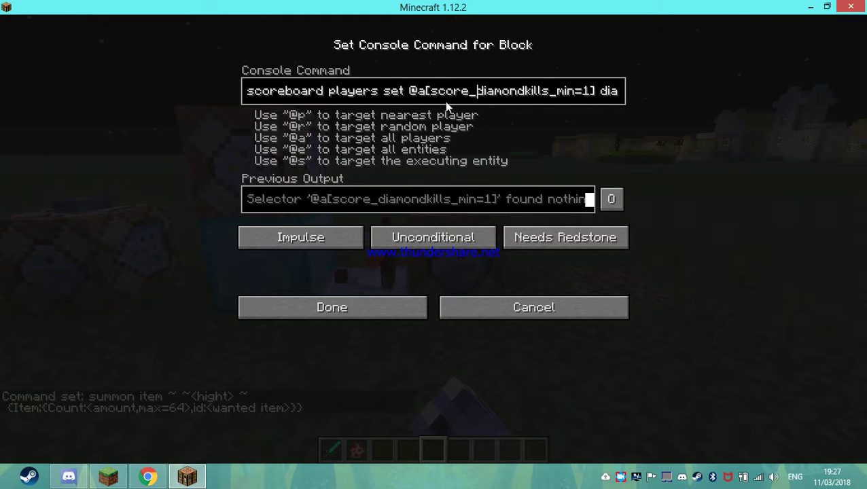
{"action": "type", "text": "kills 0"}
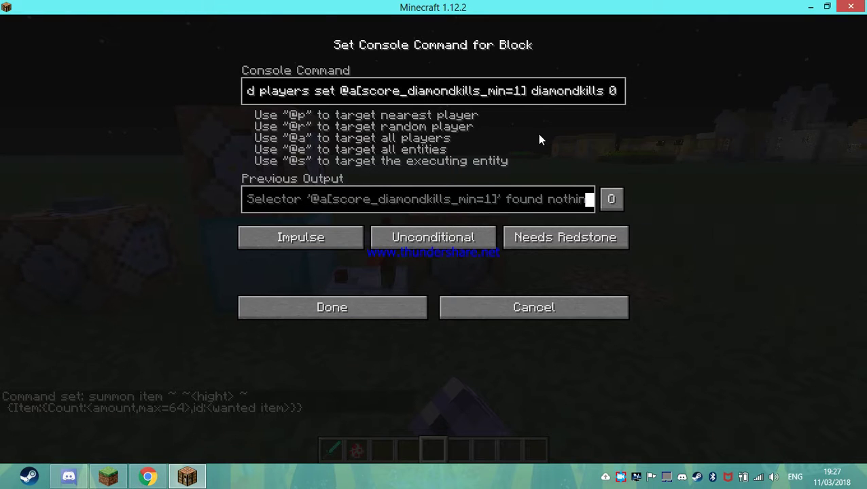
{"action": "left_click", "coordinate": [383, 310]}
{"action": "mouse_move", "coordinate": [434, 239]}
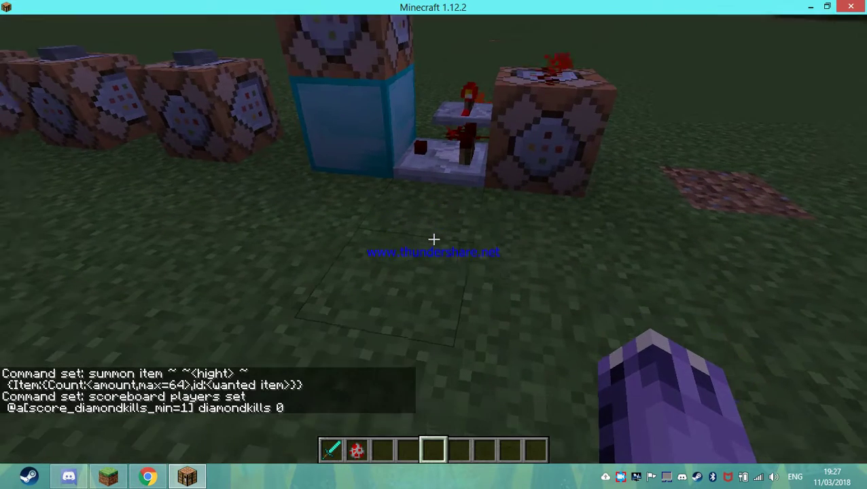
Step: Add a hopper, a redstone comparator and redstone dust from the creative inventory to the hotbar, and hold the hopper
{"action": "key", "text": "e"}
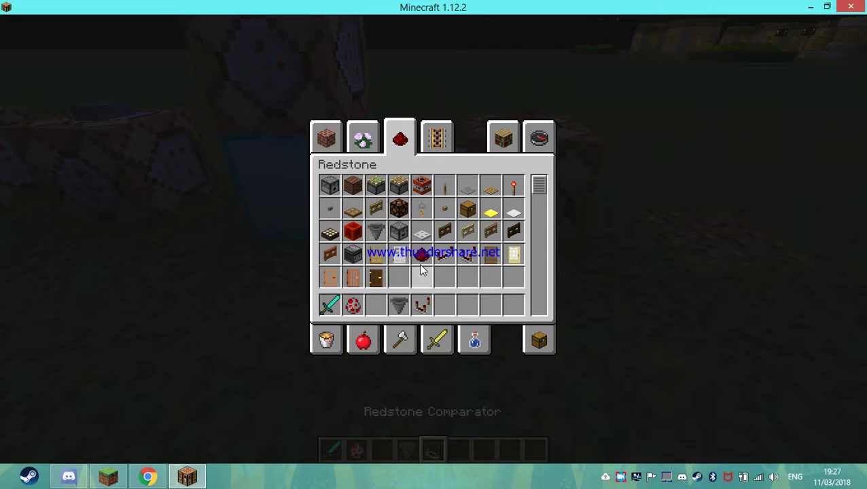
{"action": "key", "text": "e"}
{"action": "scroll", "coordinate": [433, 239], "scroll_direction": "up", "scroll_amount": 1}
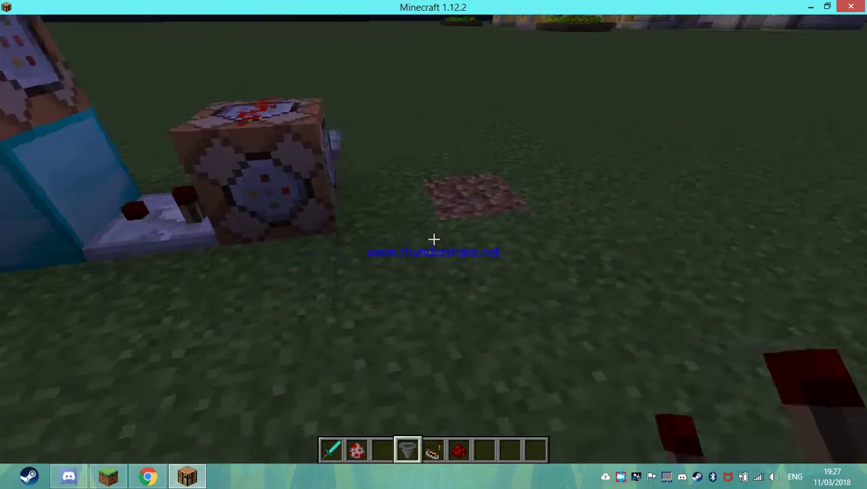
Step: Place the hopper on the grass near the bare ground patch, with a comparator beside it and redstone dust at the comparator's output
{"action": "right_click", "coordinate": [434, 239]}
{"action": "scroll", "coordinate": [434, 239], "scroll_direction": "down", "scroll_amount": 1}
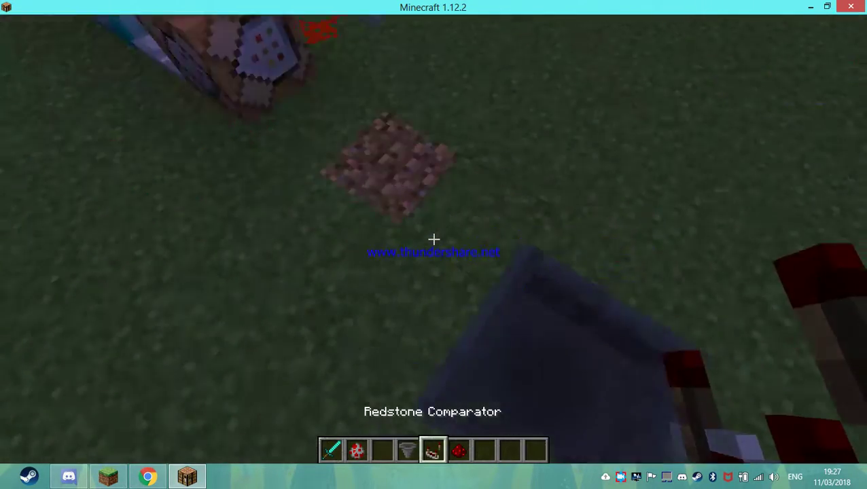
{"action": "right_click", "coordinate": [434, 239]}
{"action": "scroll", "coordinate": [433, 240], "scroll_direction": "down", "scroll_amount": 1}
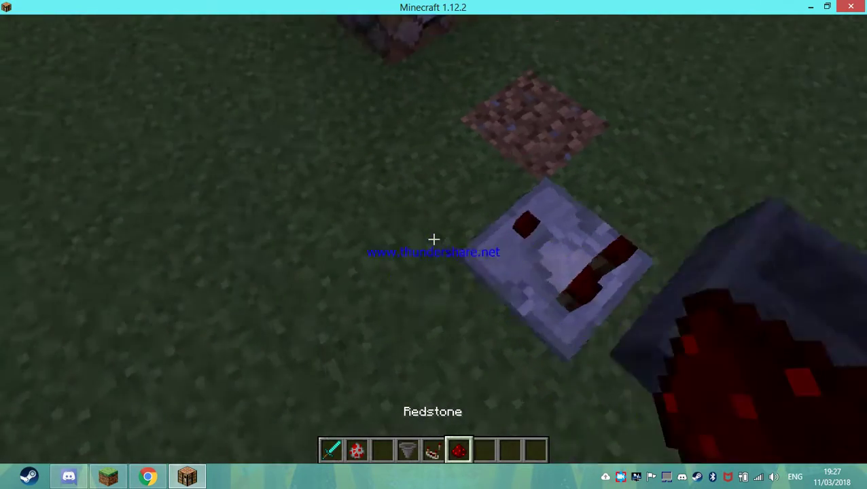
{"action": "right_click", "coordinate": [434, 239]}
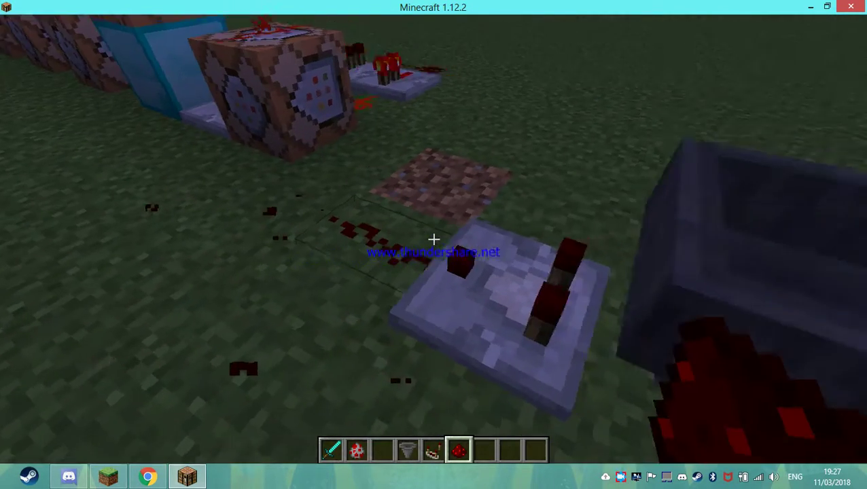
Step: Drop the redstone dust into the hopper to test the comparator, and take it back from the hopper
{"action": "key", "text": "s"}
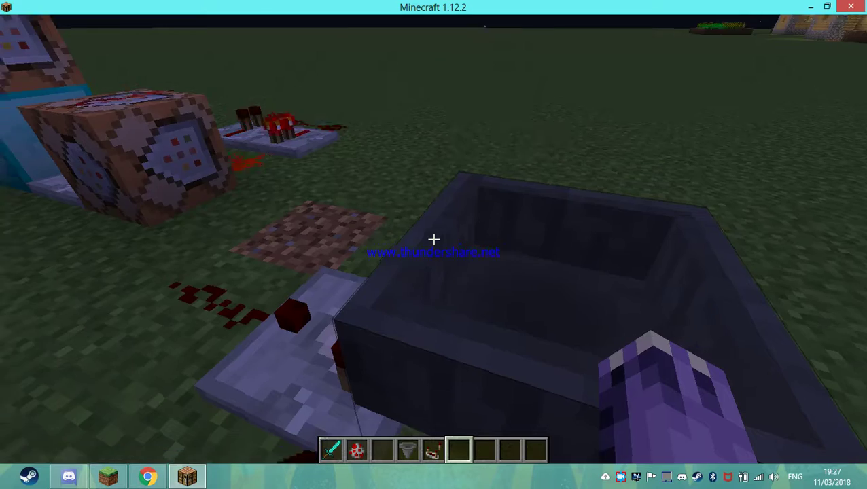
{"action": "scroll", "coordinate": [433, 239], "scroll_direction": "up", "scroll_amount": 4}
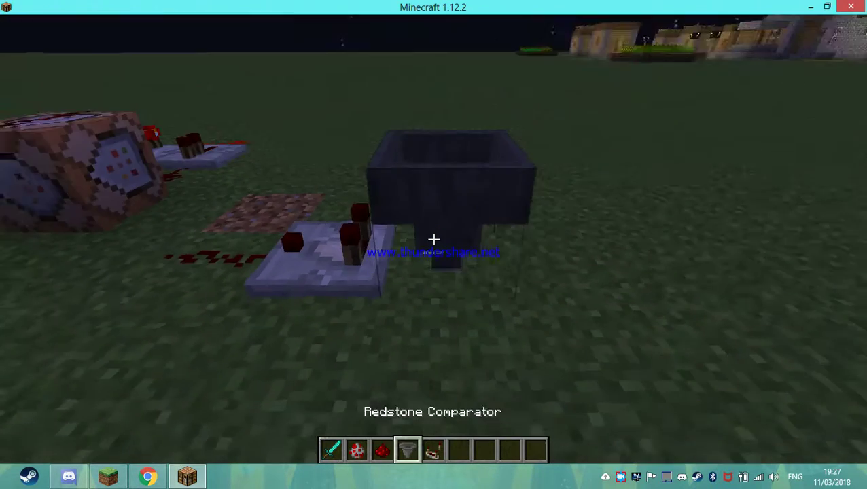
{"action": "scroll", "coordinate": [434, 239], "scroll_direction": "down", "scroll_amount": 2}
{"action": "scroll", "coordinate": [434, 239], "scroll_direction": "up", "scroll_amount": 1}
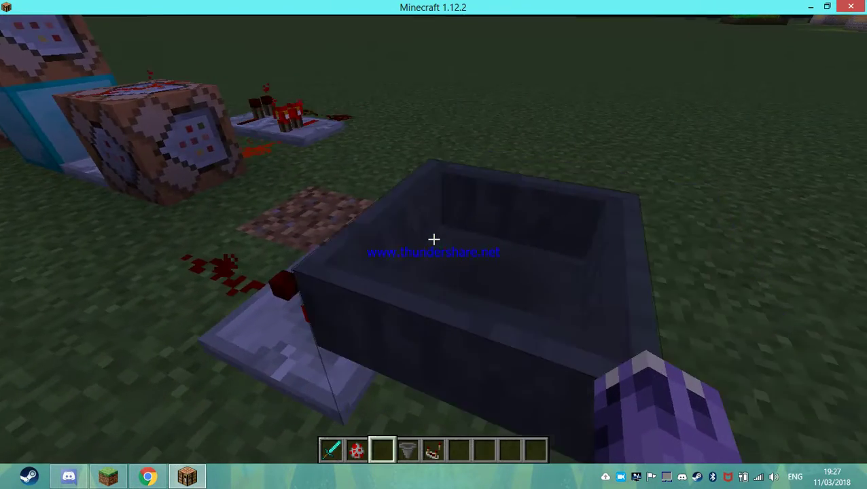
{"action": "right_click", "coordinate": [434, 240]}
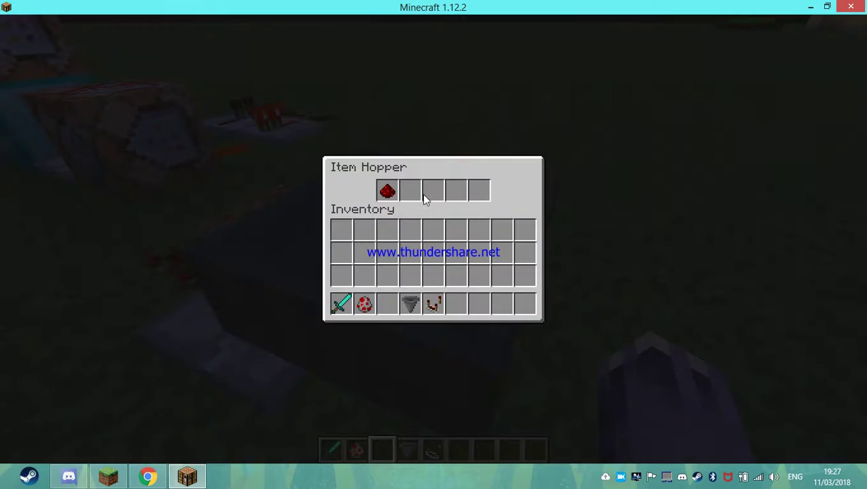
{"action": "left_click", "coordinate": [386, 189], "text": "shift"}
{"action": "key", "text": "Escape"}
Step: Throw the diamond sword into the hopper to test the comparator, and retrieve it from the hopper
{"action": "scroll", "coordinate": [434, 240], "scroll_direction": "up", "scroll_amount": 1}
{"action": "scroll", "coordinate": [433, 239], "scroll_direction": "up", "scroll_amount": 1}
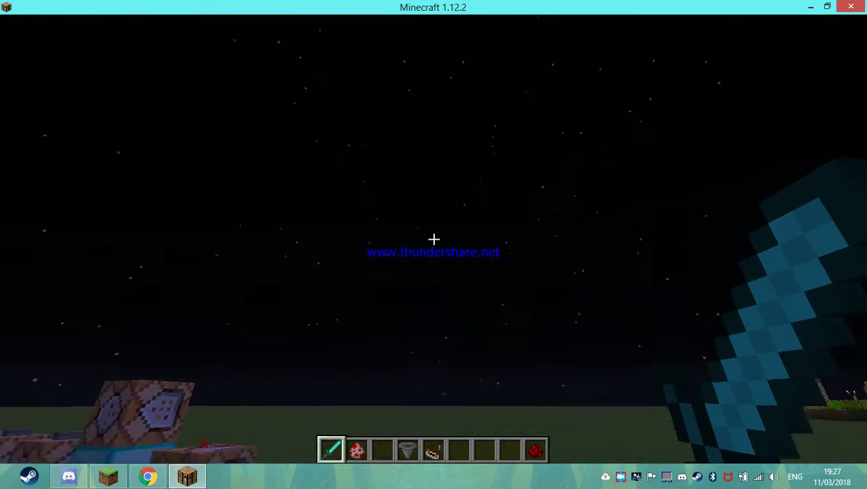
{"action": "key", "text": "q"}
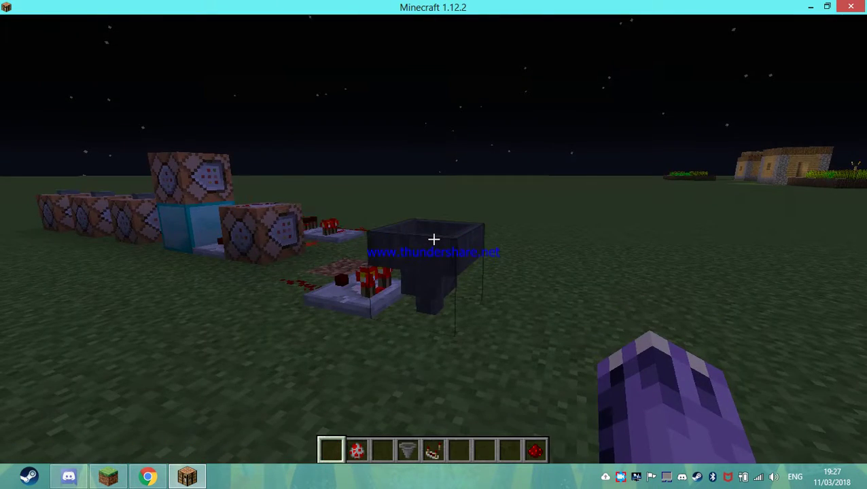
{"action": "key", "text": "w"}
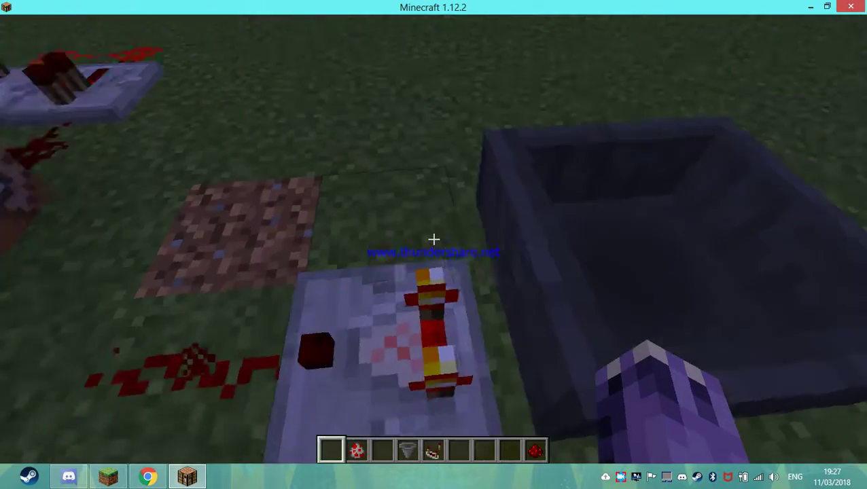
{"action": "right_click", "coordinate": [433, 239]}
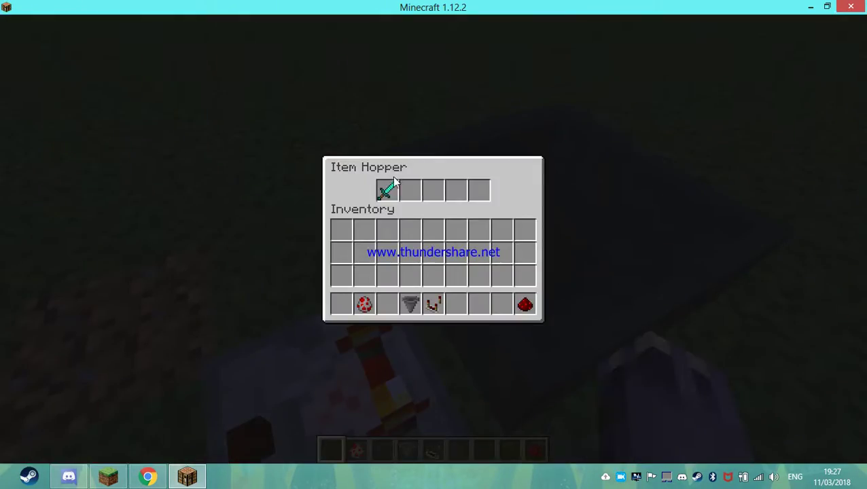
{"action": "left_click", "coordinate": [391, 187], "text": "shift"}
{"action": "key", "text": "e"}
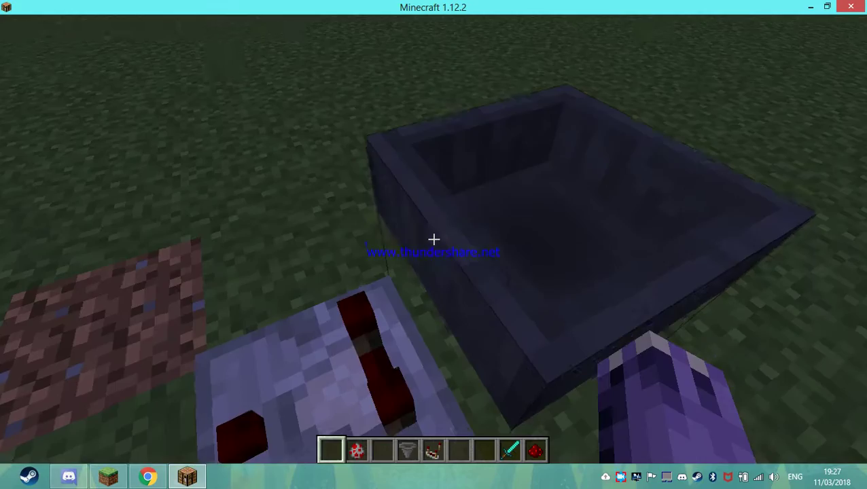
Step: Recheck the summon diamond command in the block stacked on the diamond block, confirm it, and back away
{"action": "key", "text": "w"}
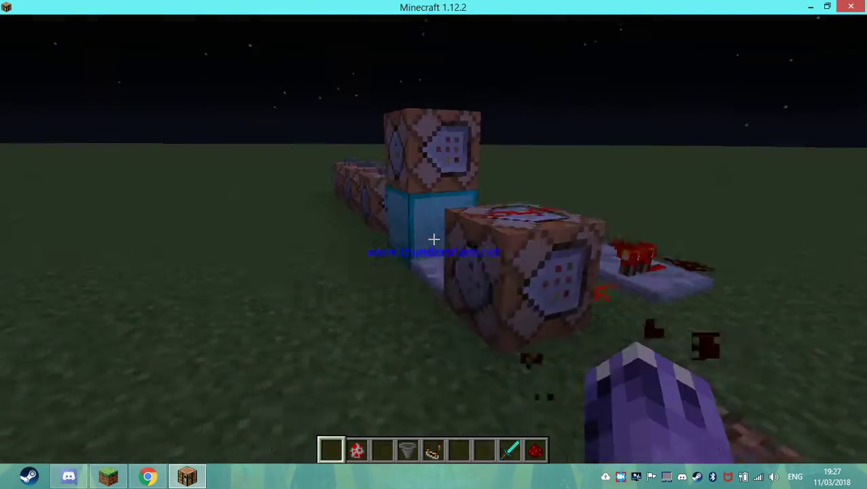
{"action": "key", "text": "s"}
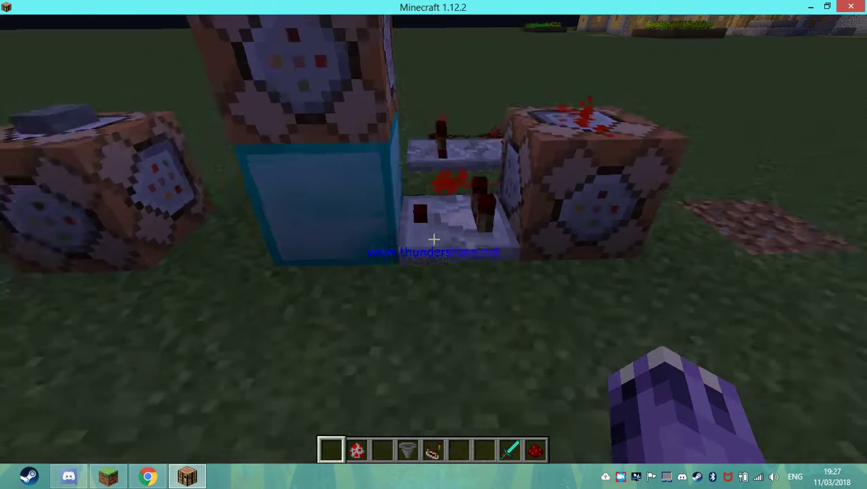
{"action": "right_click", "coordinate": [434, 239]}
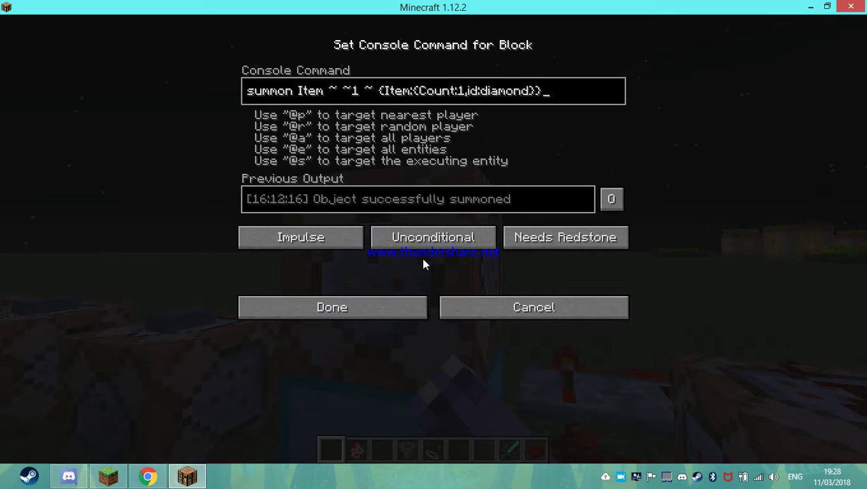
{"action": "left_click", "coordinate": [338, 312]}
{"action": "key", "text": "s"}
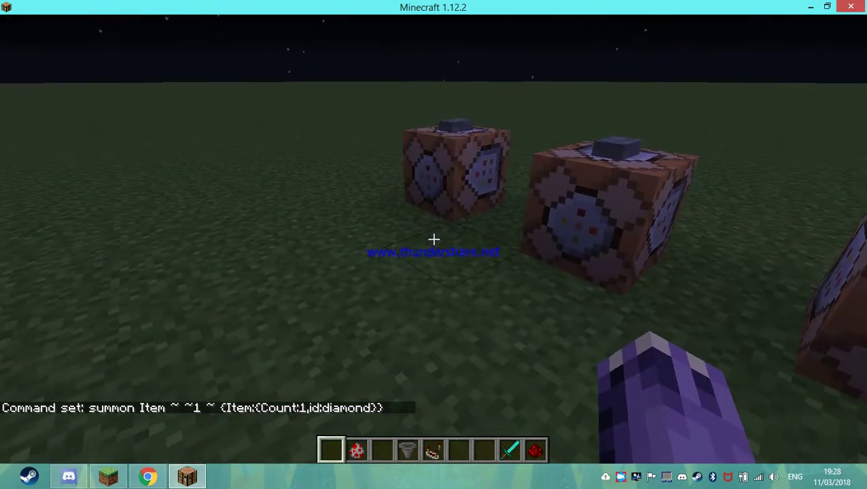
Step: Review the command summon Item ~ ~1 ~ {Item:{Count:1,id:diamond}} in the upper command block and confirm it again
{"action": "right_click", "coordinate": [434, 239]}
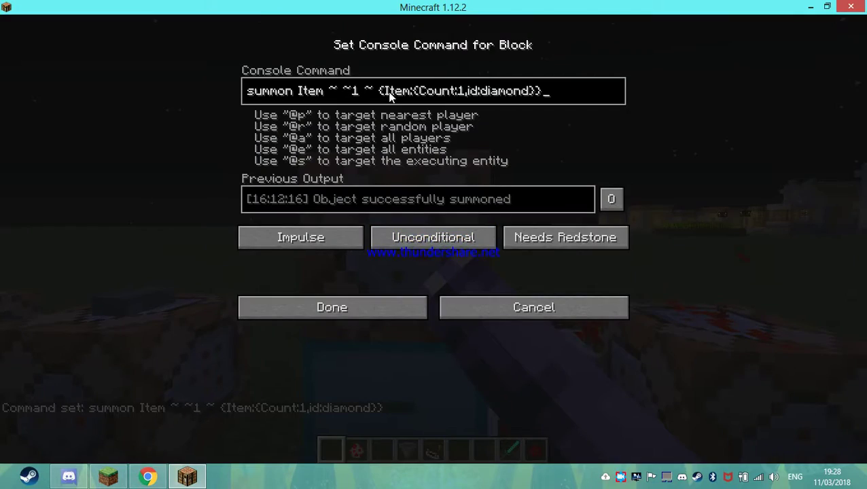
{"action": "key", "text": "Escape"}
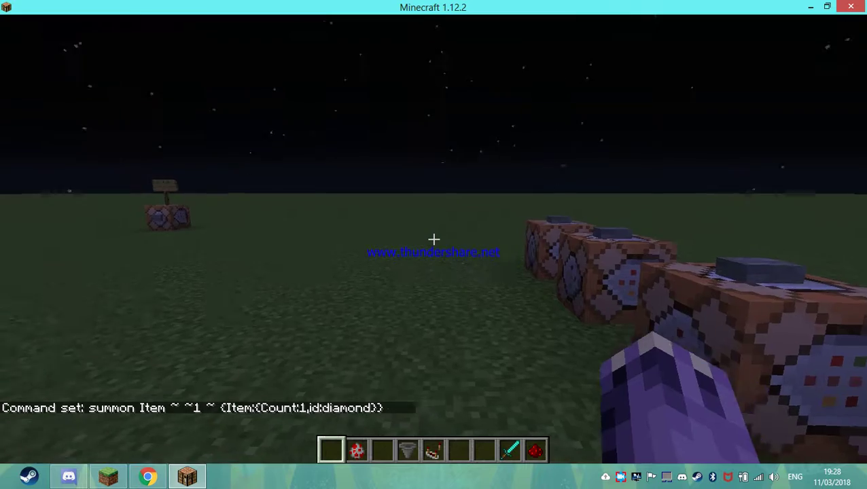
{"action": "key", "text": "w"}
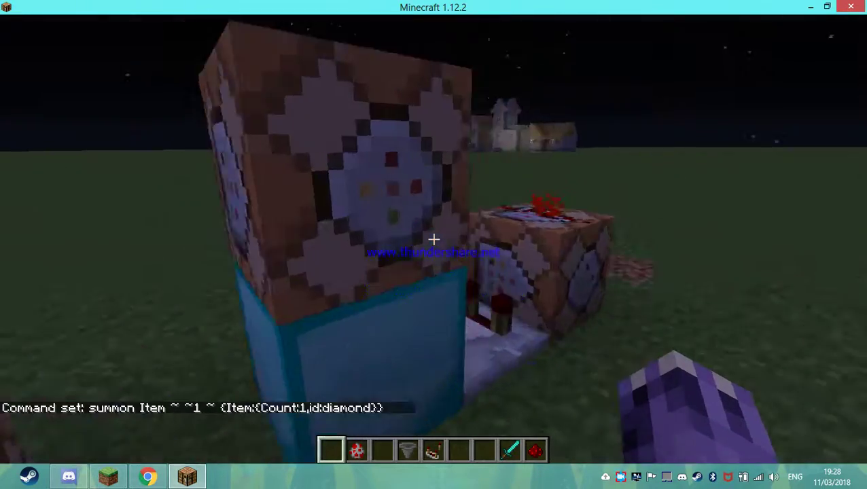
{"action": "key", "text": "s"}
{"action": "right_click", "coordinate": [434, 239]}
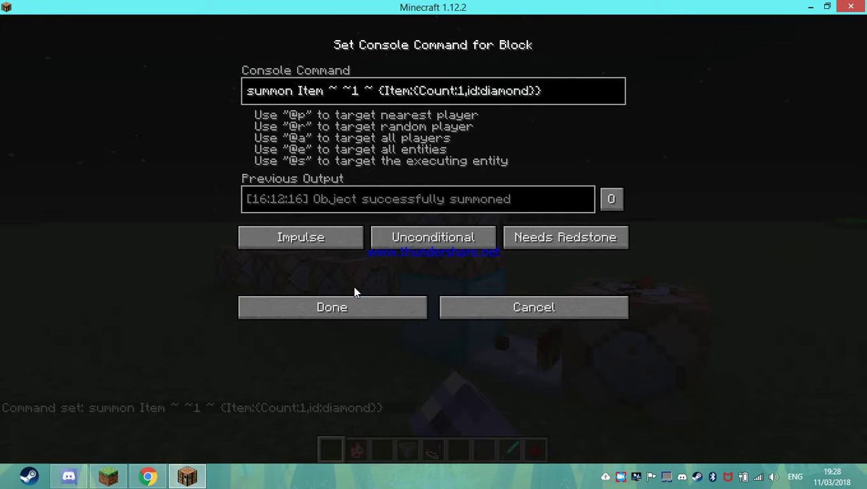
{"action": "left_click", "coordinate": [331, 307]}
{"action": "key", "text": "s"}
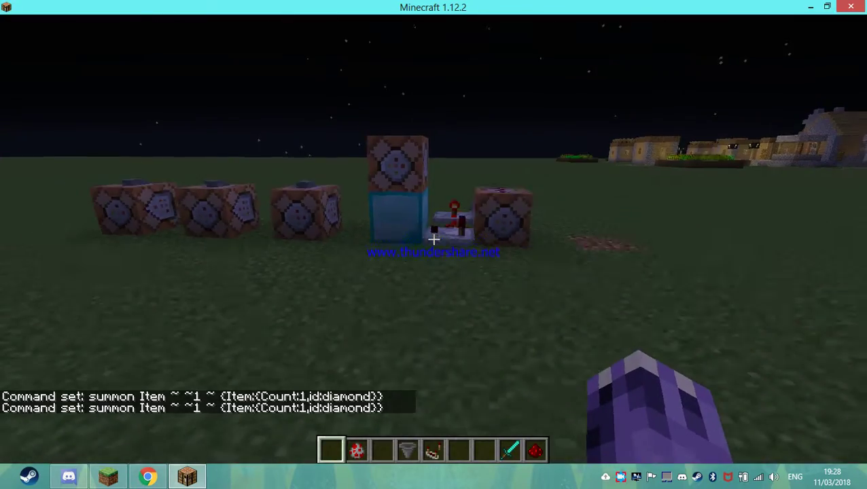
Step: Examine the repeater loop, redstone dust and comparator wiring around the scoreboard command block from several sides
{"action": "key", "text": "w"}
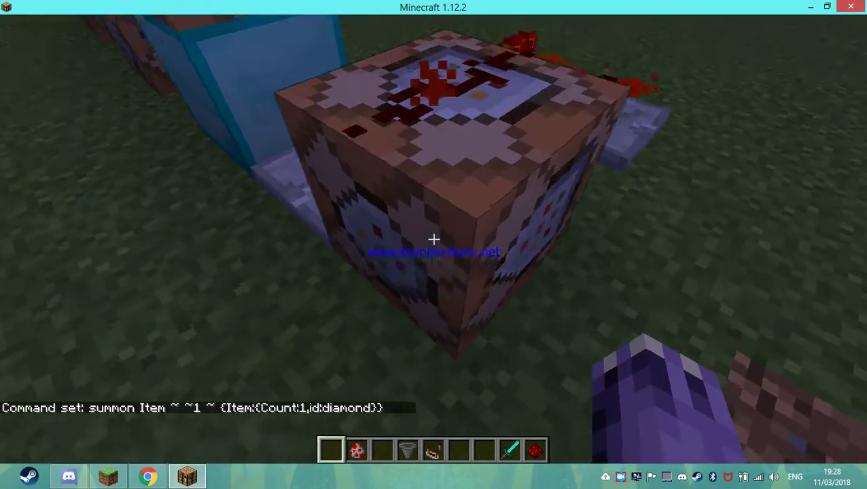
{"action": "key", "text": "w"}
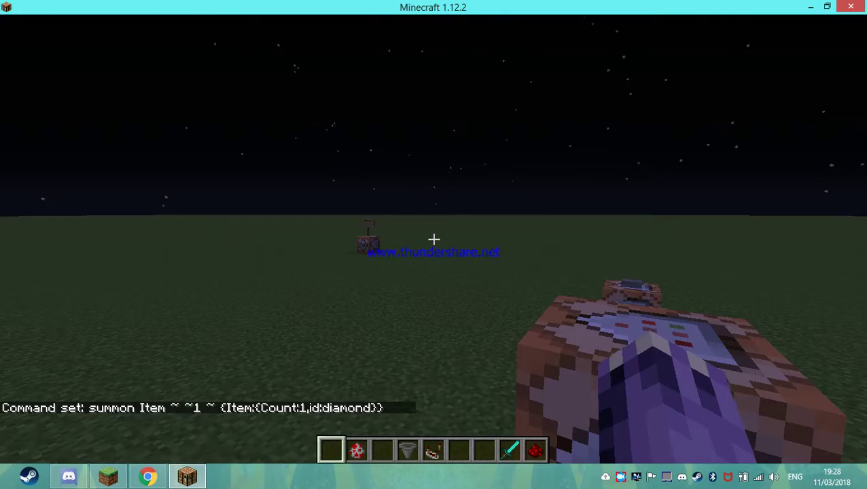
{"action": "key", "text": "d"}
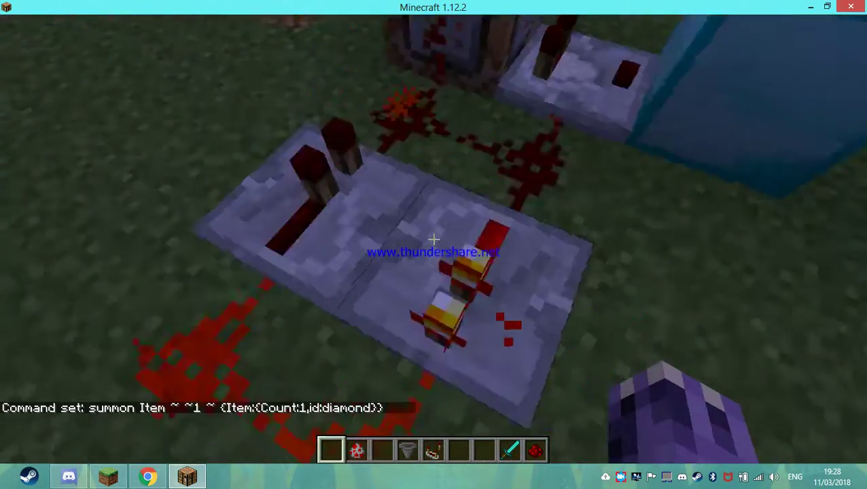
{"action": "key", "text": "w"}
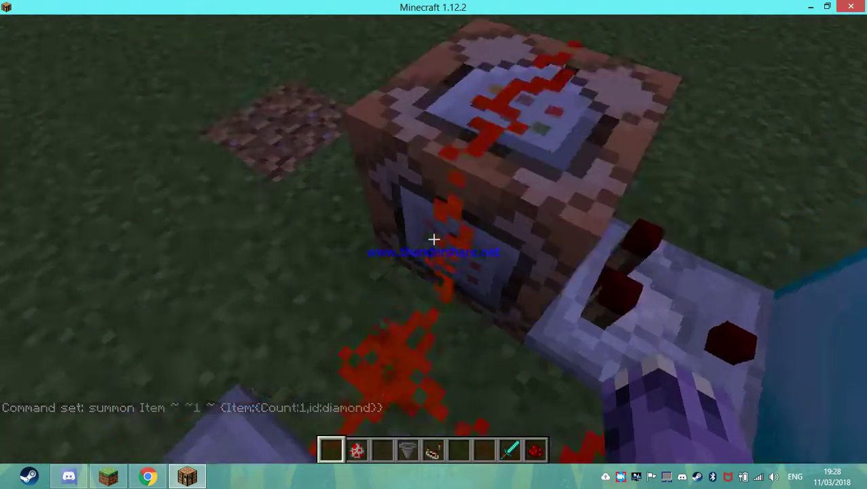
{"action": "key", "text": "w"}
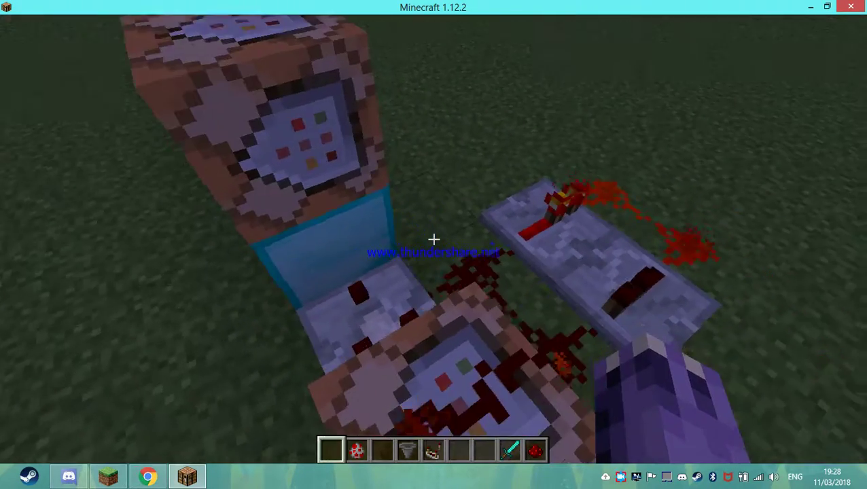
{"action": "key", "text": "w"}
{"action": "key", "text": "w"}
{"action": "key", "text": "space"}
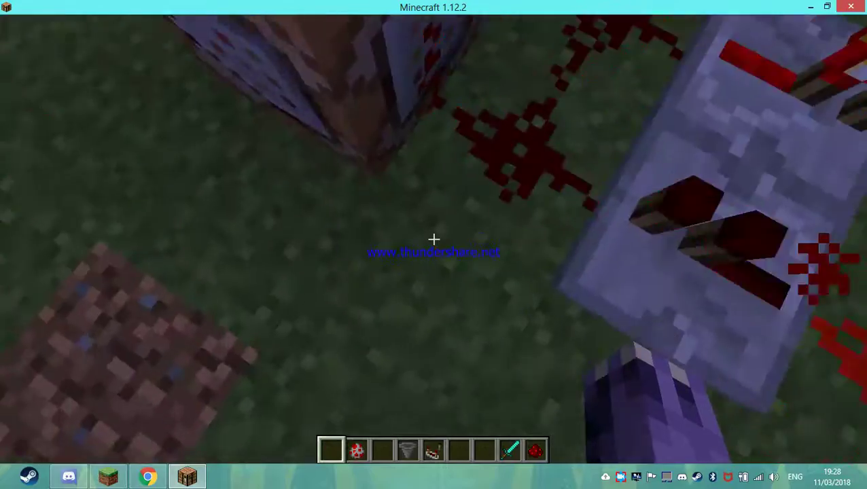
{"action": "key", "text": "w"}
{"action": "key", "text": "a"}
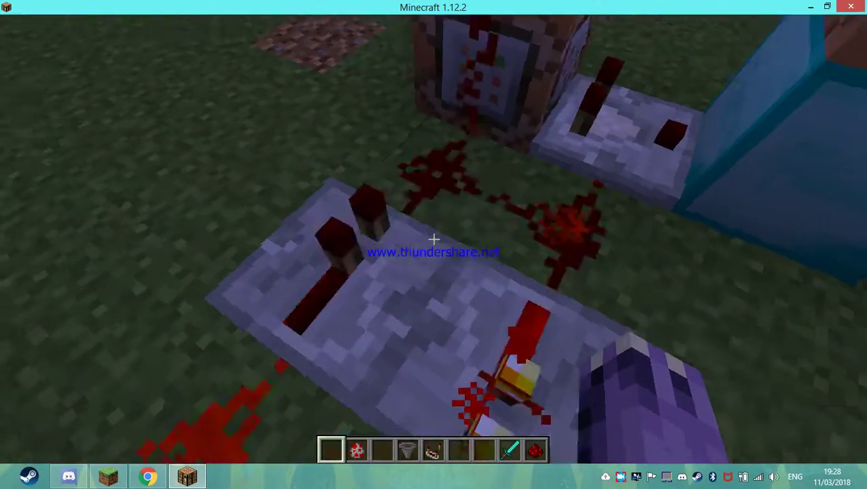
{"action": "key", "text": "s"}
{"action": "key", "text": "s"}
{"action": "key", "text": "w"}
{"action": "key", "text": "space"}
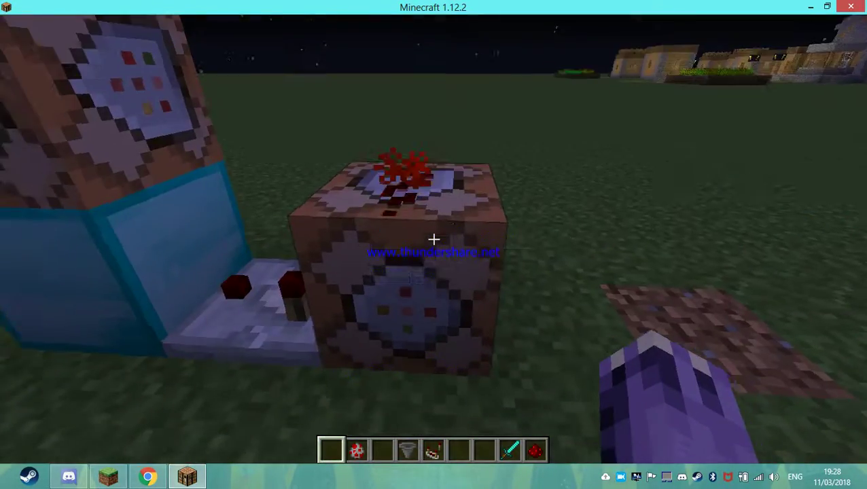
Step: Review the command scoreboard players set @a[score_diamondkills_min=1] diamondkills 0 in the redstone-topped command block and confirm it
{"action": "right_click", "coordinate": [433, 240]}
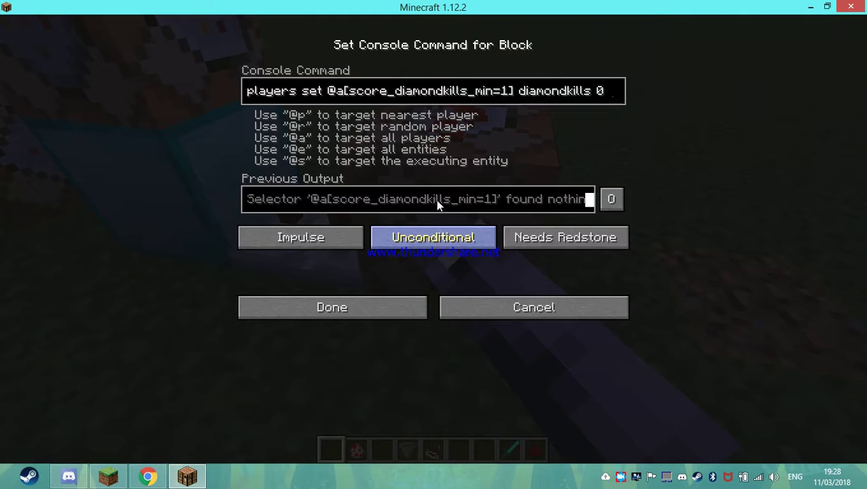
{"action": "key", "text": "Escape"}
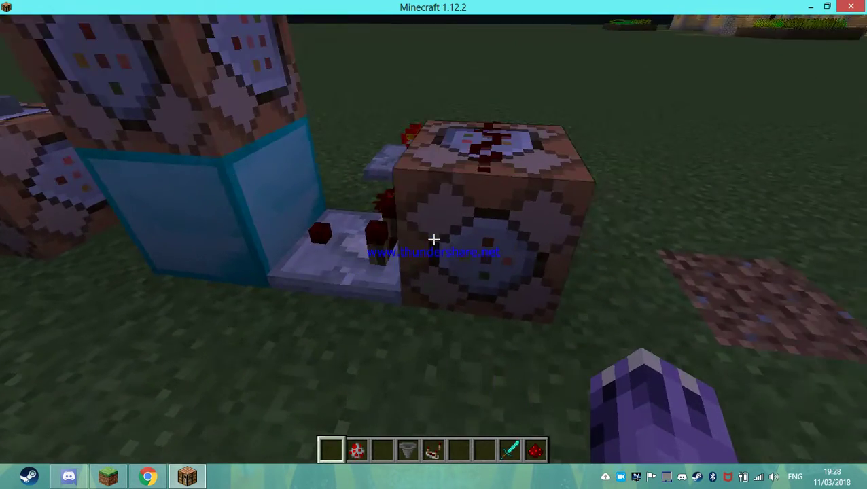
{"action": "right_click", "coordinate": [434, 239]}
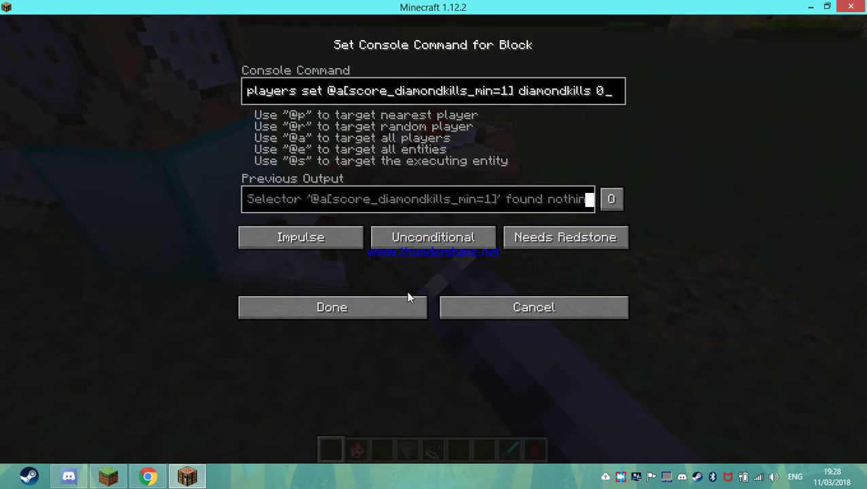
{"action": "left_click", "coordinate": [397, 308]}
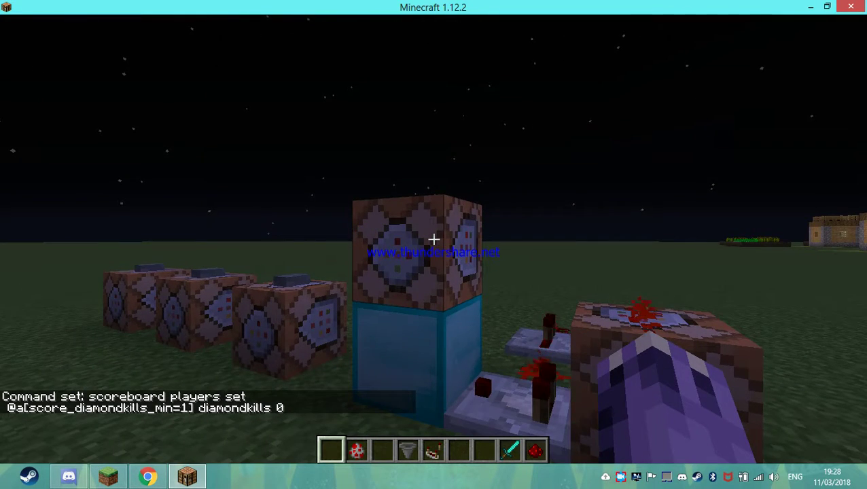
{"action": "right_click", "coordinate": [434, 239]}
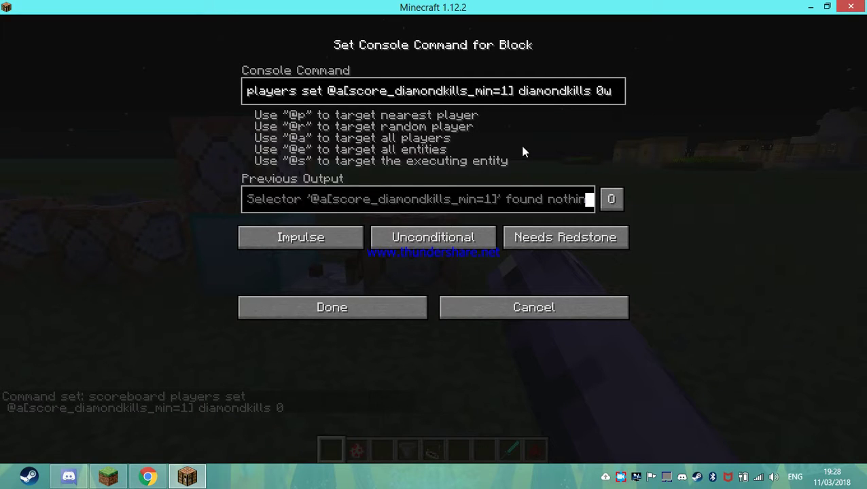
{"action": "key", "text": "Return"}
Step: Spawn a chicken on the grass, kill it with the diamond sword, and collect the summoned diamond and the drops
{"action": "scroll", "coordinate": [434, 240], "scroll_direction": "down", "scroll_amount": 1}
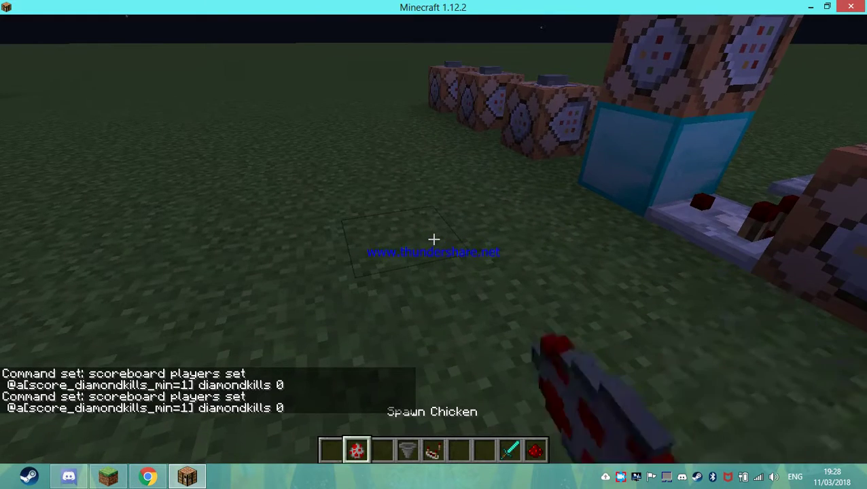
{"action": "right_click", "coordinate": [434, 239]}
{"action": "scroll", "coordinate": [434, 239], "scroll_direction": "down", "scroll_amount": 4}
{"action": "key", "text": "8"}
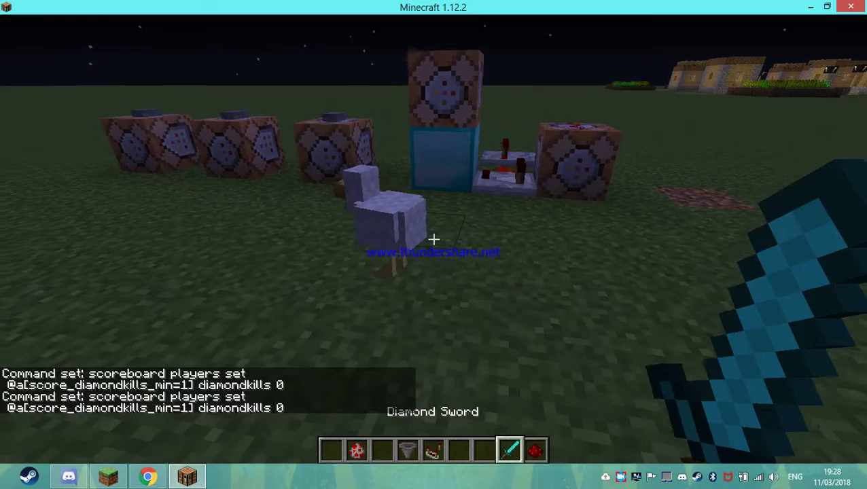
{"action": "left_click", "coordinate": [434, 239]}
{"action": "key", "text": "w"}
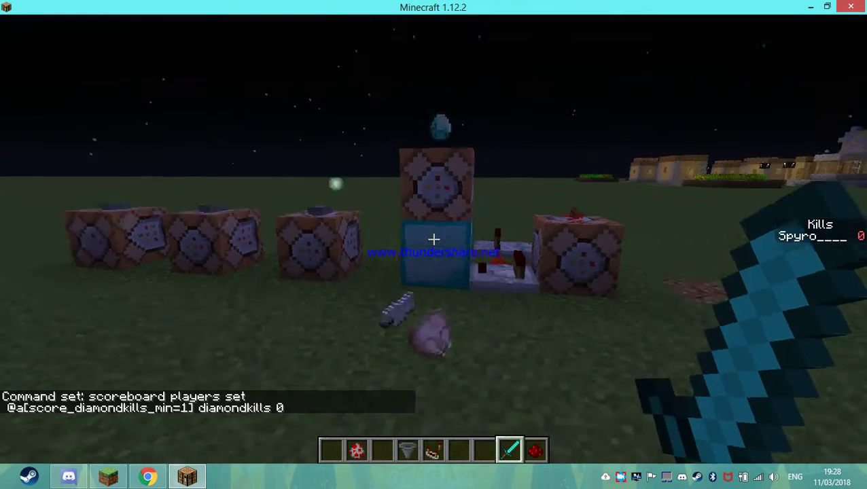
{"action": "key", "text": "w"}
{"action": "key", "text": "space"}
Step: Repeat the kill reward test with a second chicken and pick up its drops and the summoned diamond
{"action": "key", "text": "s"}
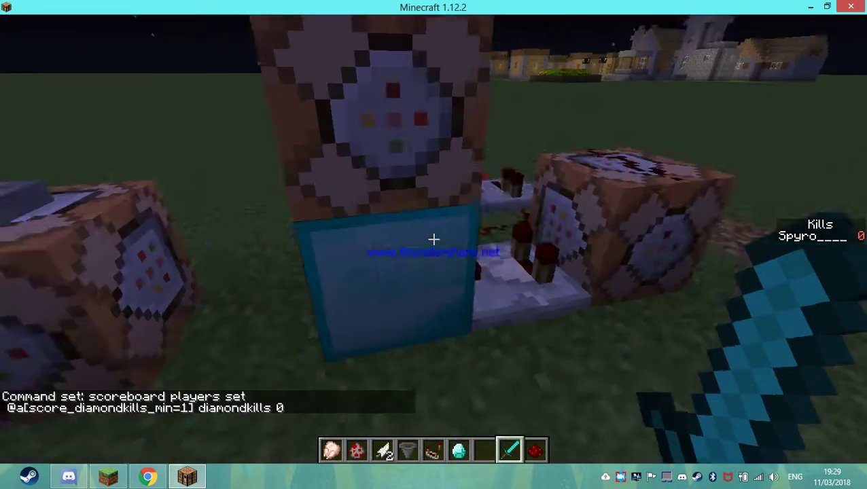
{"action": "scroll", "coordinate": [433, 240], "scroll_direction": "up", "scroll_amount": 4}
{"action": "key", "text": "2"}
{"action": "right_click", "coordinate": [434, 239]}
{"action": "scroll", "coordinate": [433, 239], "scroll_direction": "down", "scroll_amount": 6}
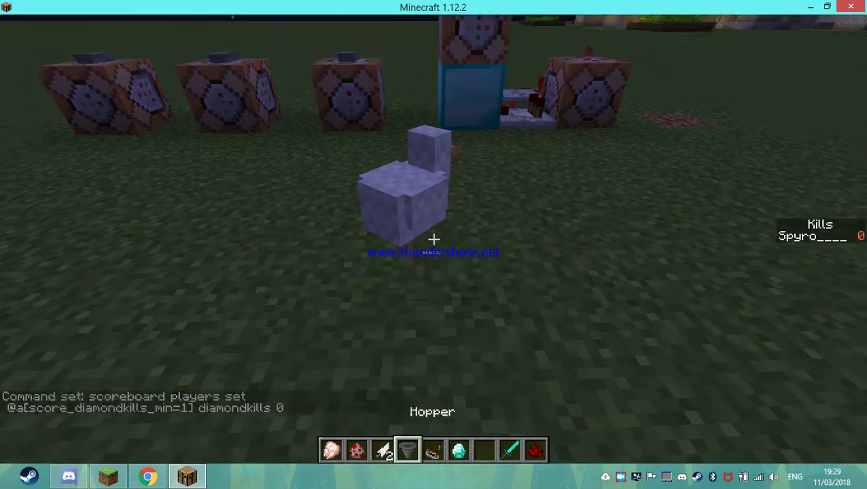
{"action": "left_click", "coordinate": [434, 239]}
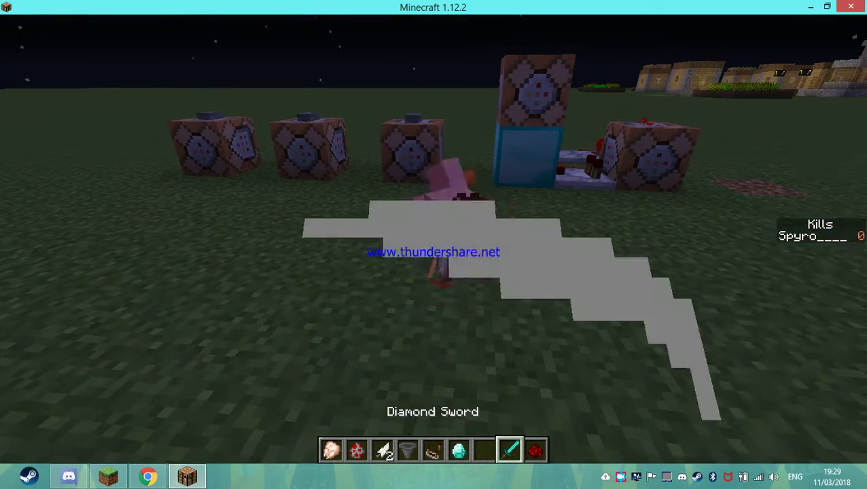
{"action": "key", "text": "w"}
{"action": "key", "text": "w"}
{"action": "key", "text": "space"}
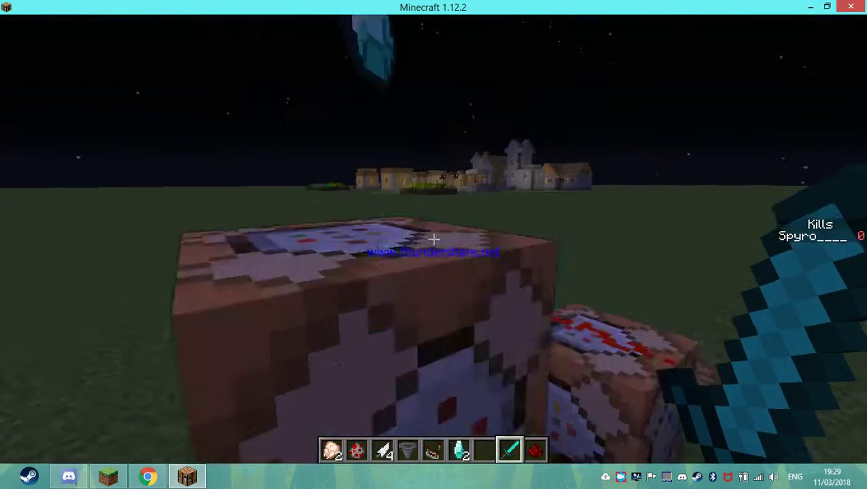
Step: Check the command scoreboard objectives setdisplay sidebar diamondkills in its button-topped command block, confirm it, and back away from the setup
{"action": "key", "text": "s"}
{"action": "key", "text": "a"}
{"action": "right_click", "coordinate": [433, 239]}
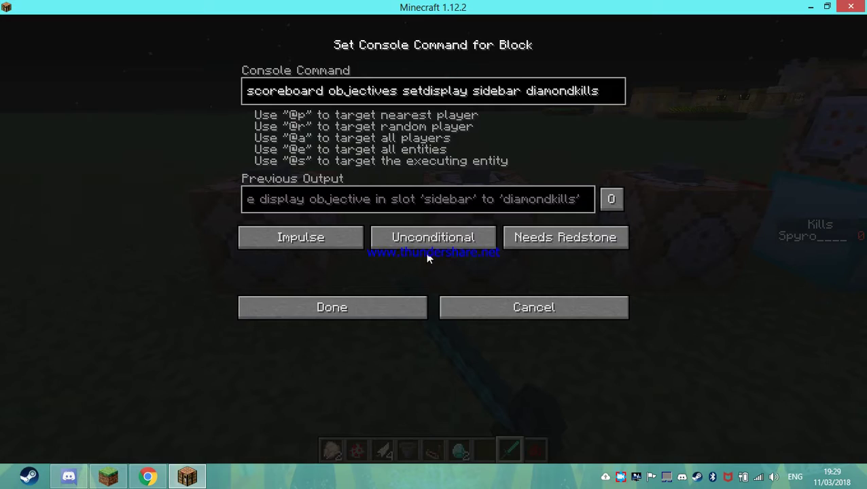
{"action": "key", "text": "Return"}
{"action": "key", "text": "s"}
{"action": "scroll", "coordinate": [434, 239], "scroll_direction": "down", "scroll_amount": 2}
{"action": "scroll", "coordinate": [434, 239], "scroll_direction": "up", "scroll_amount": 3}
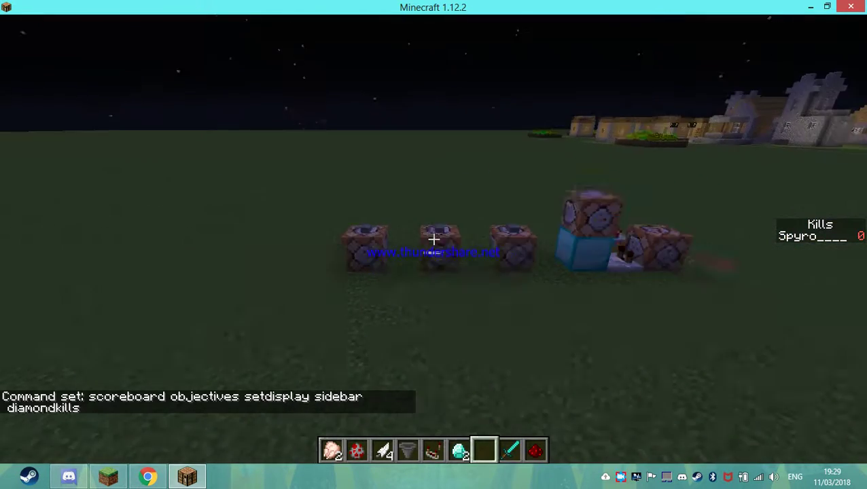
{"action": "key", "text": "s"}
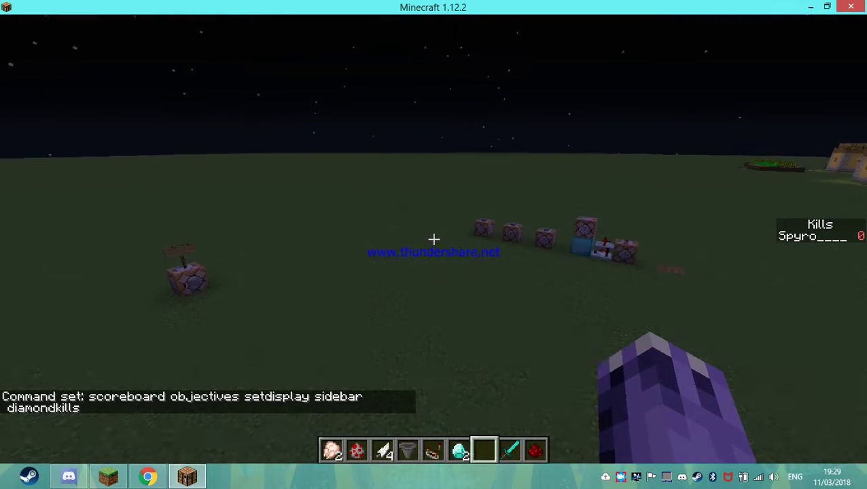
Step: Briefly open the creative inventory, close it, and switch the camera to the front-facing third-person view
{"action": "key", "text": "e"}
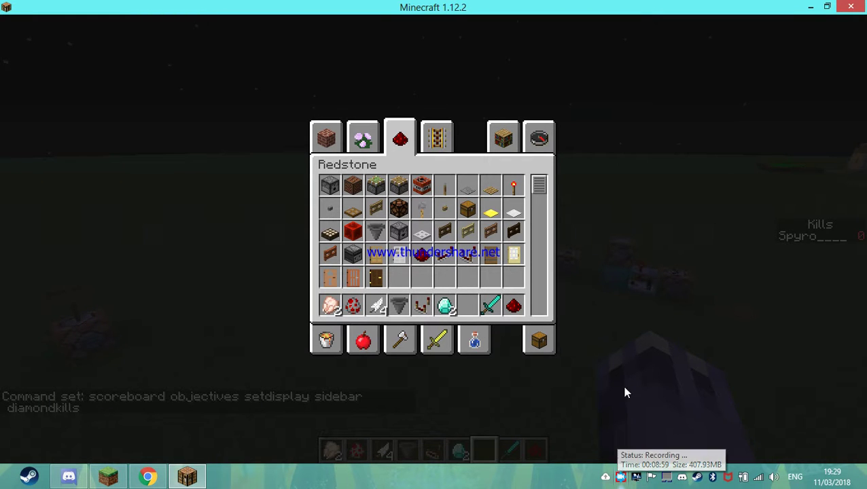
{"action": "key", "text": "e"}
{"action": "key", "text": "F5"}
{"action": "key", "text": "F5"}
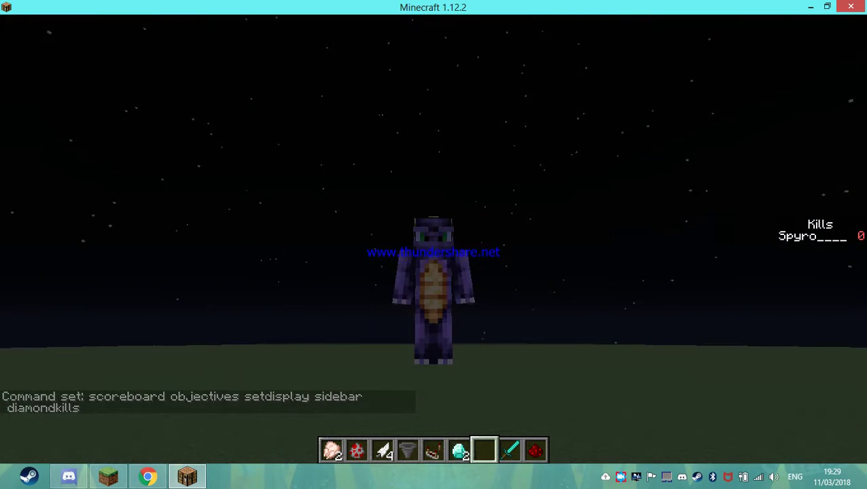
{"action": "key", "text": "F5"}
{"action": "key", "text": "F5"}
{"action": "key", "text": "F5"}
{"action": "mouse_move", "coordinate": [434, 245]}
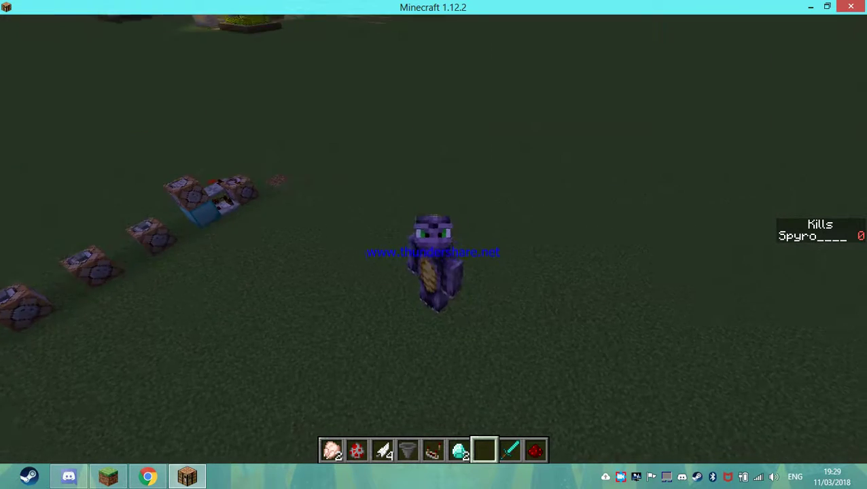